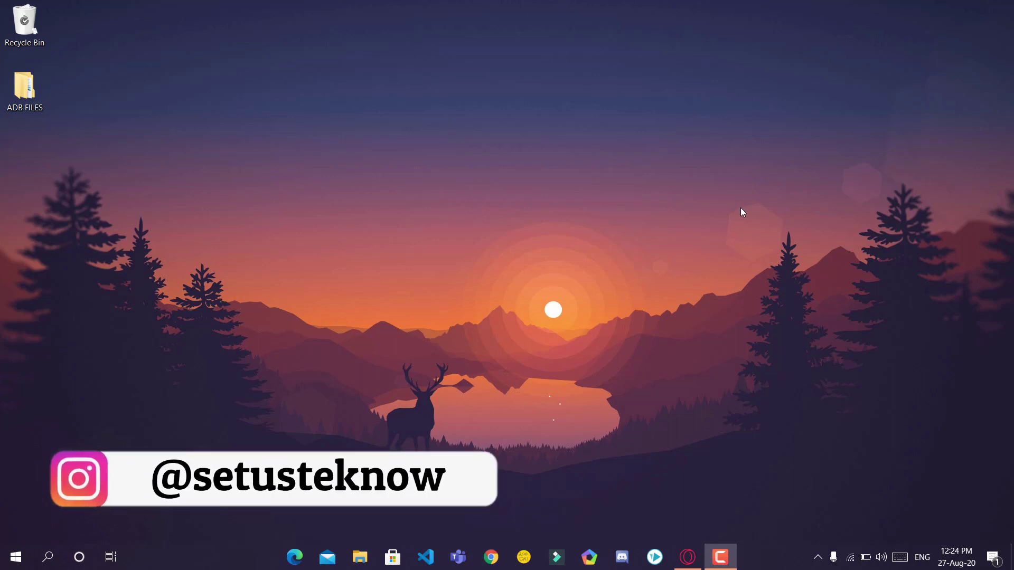
# Step: Bring Chrome back to the front and scroll down the atmoph page
pyautogui.click(687, 557)
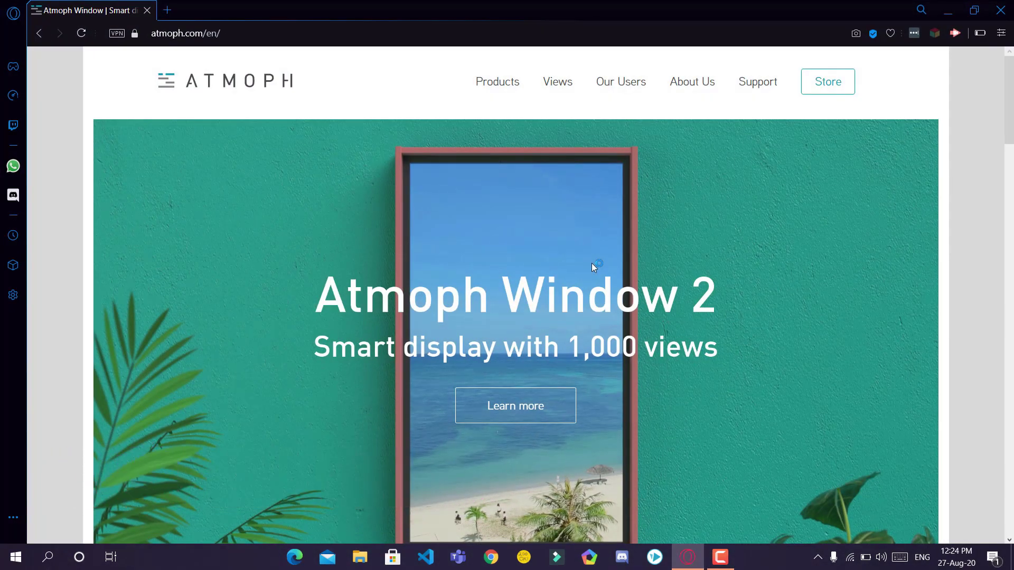
pyautogui.scroll(-3, 593, 267)
pyautogui.scroll(-1, 592, 263)
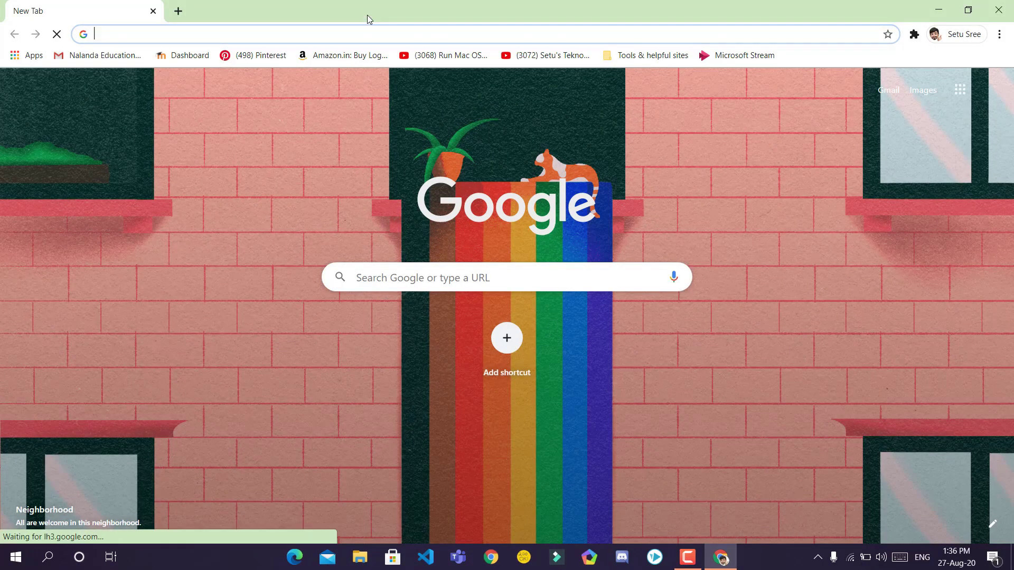
# Step: Search Google for 'picpick', fixing the typos
pyautogui.write('pick')
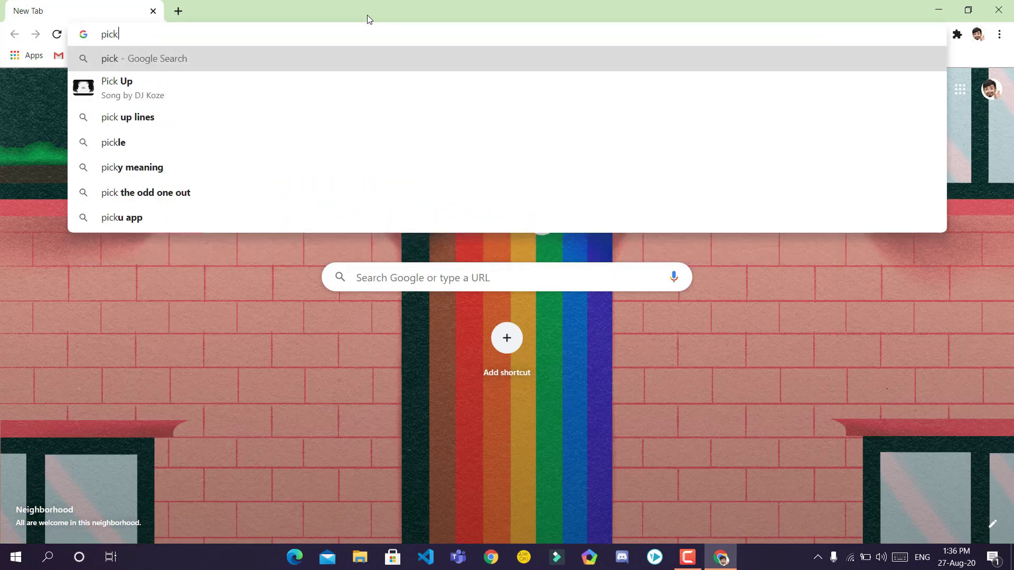
pyautogui.press('BackSpace')
pyautogui.write('pci')
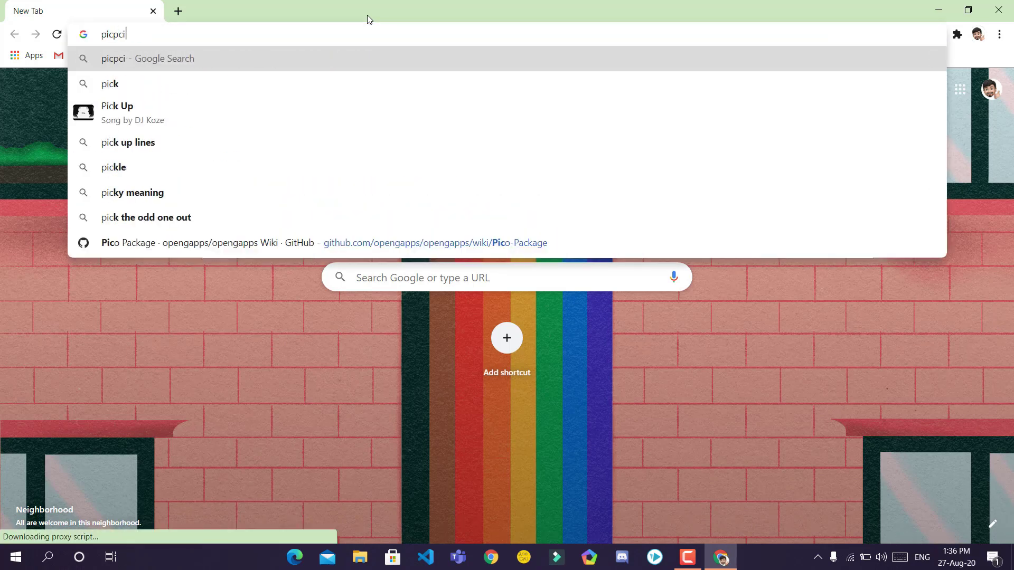
pyautogui.press('BackSpace')
pyautogui.press('BackSpace')
pyautogui.press('BackSpace')
pyautogui.write('ic')
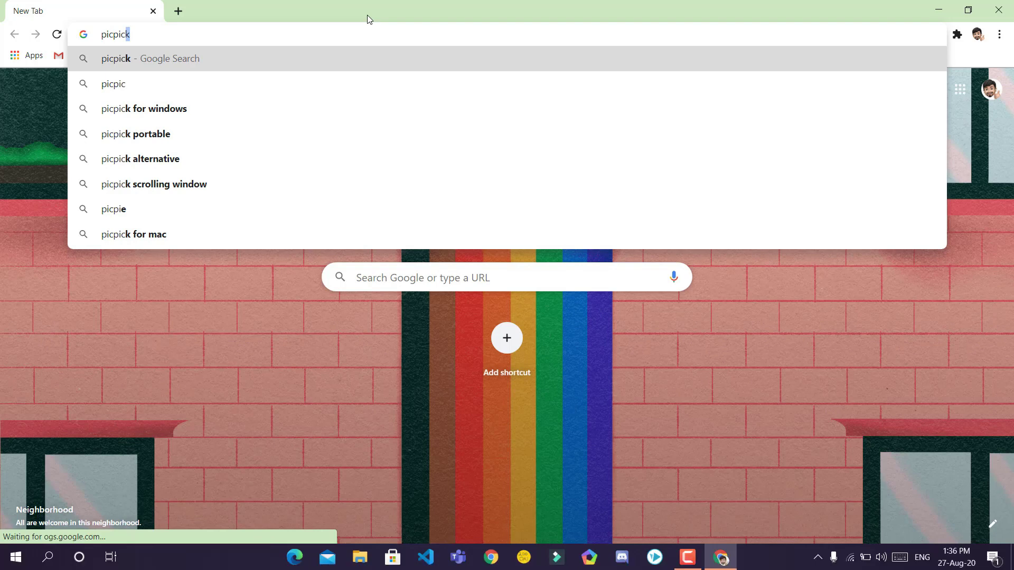
pyautogui.write('k')
pyautogui.press('Return')
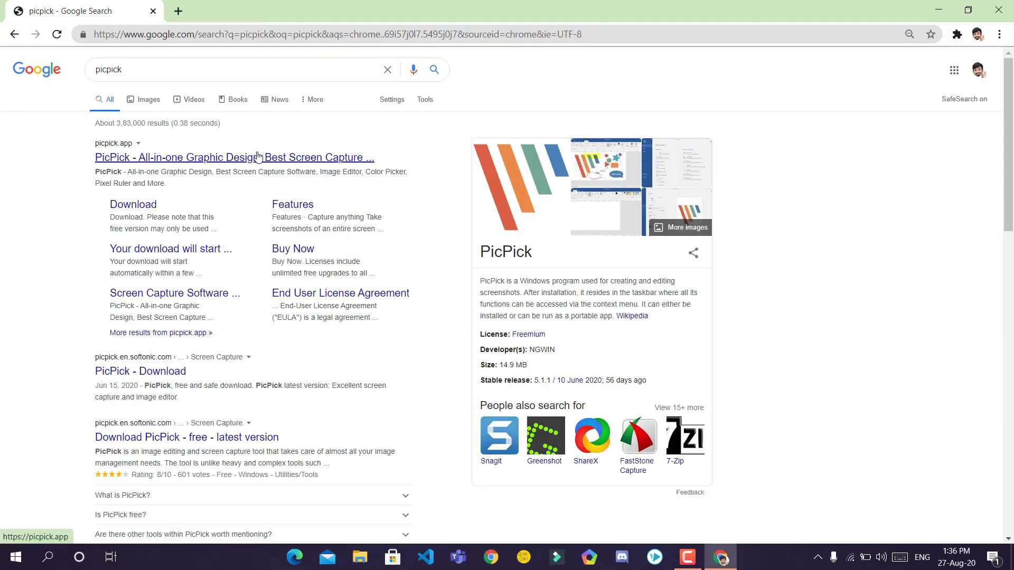
# Step: Open the official picpick.app result and scroll through the homepage
pyautogui.click(258, 157)
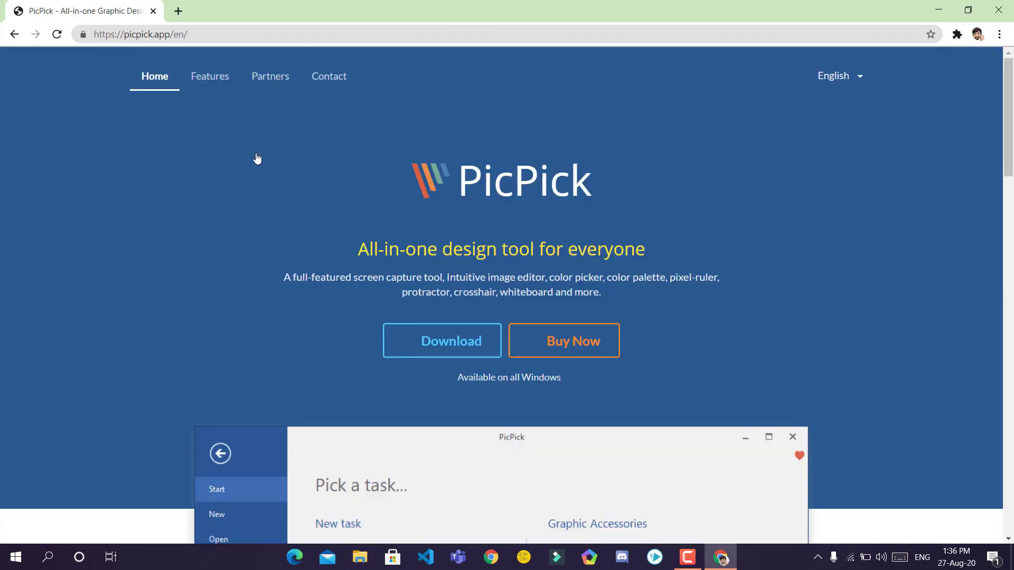
pyautogui.scroll(-1, 332, 261)
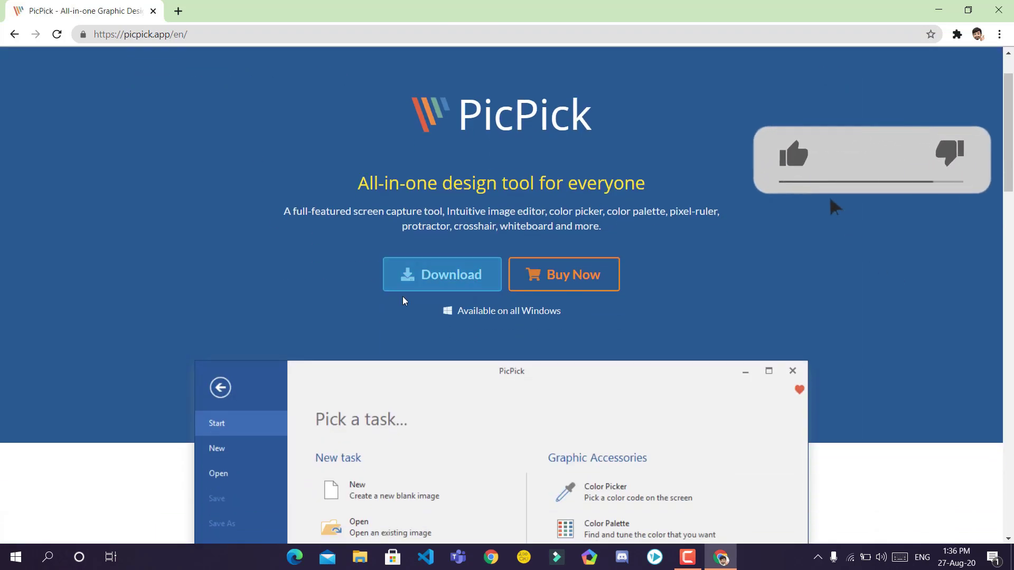
pyautogui.scroll(-3, 343, 344)
pyautogui.scroll(2, 374, 299)
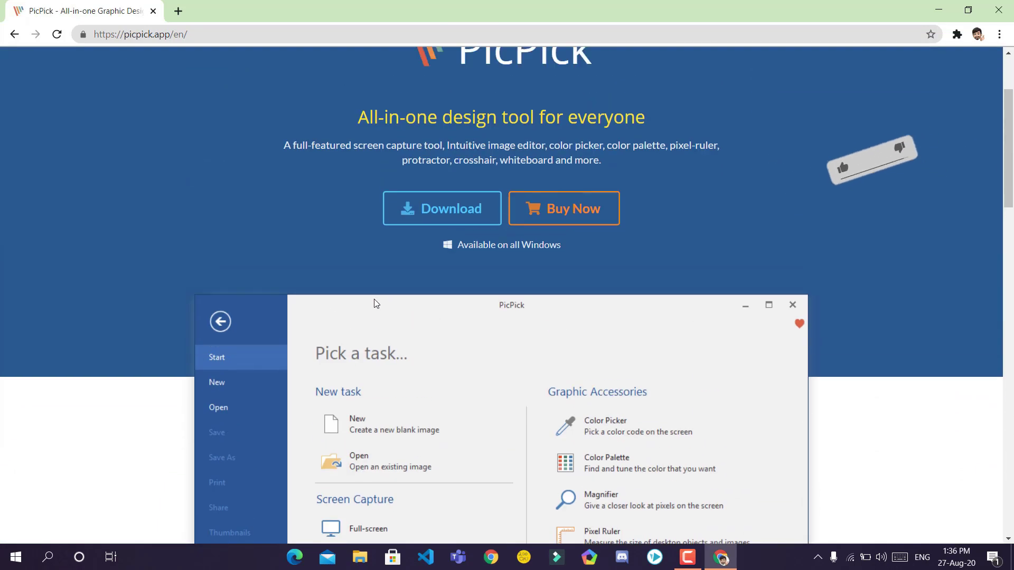
# Step: Go to the Download page and download the FREE home-user installer, picpick_inst (1).exe
pyautogui.click(418, 203)
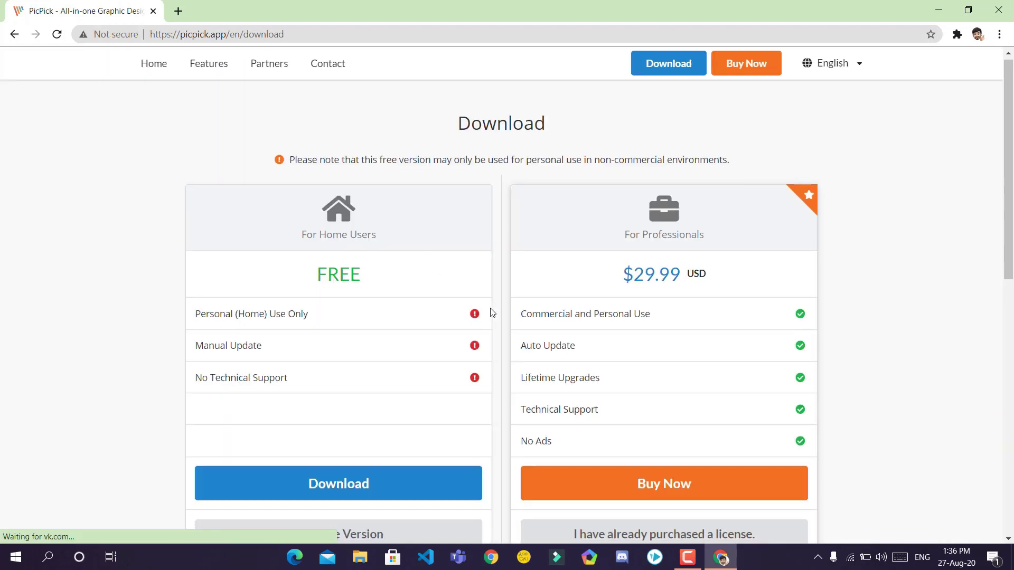
pyautogui.scroll(-2, 479, 328)
pyautogui.scroll(1, 479, 328)
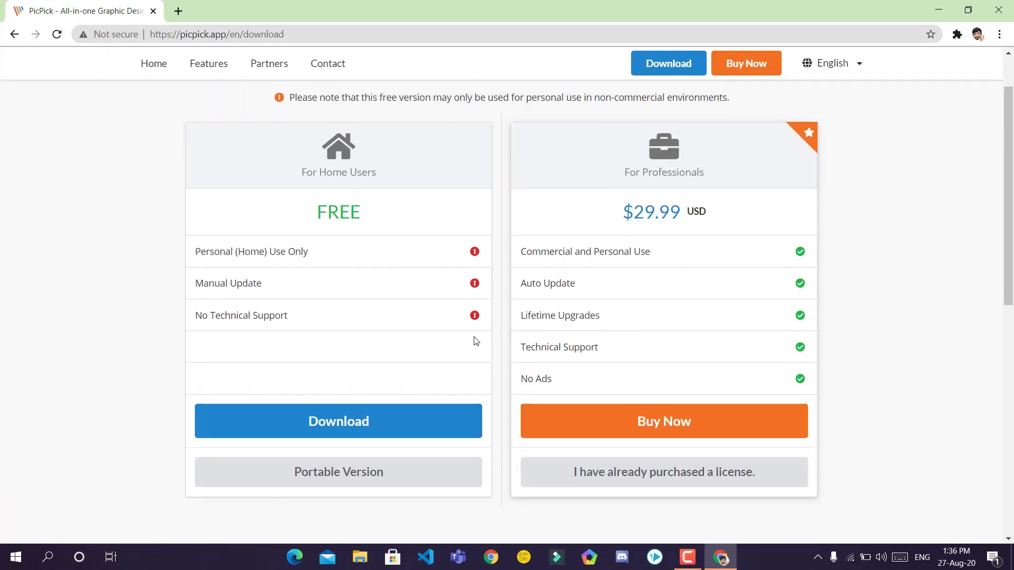
pyautogui.scroll(-1, 235, 337)
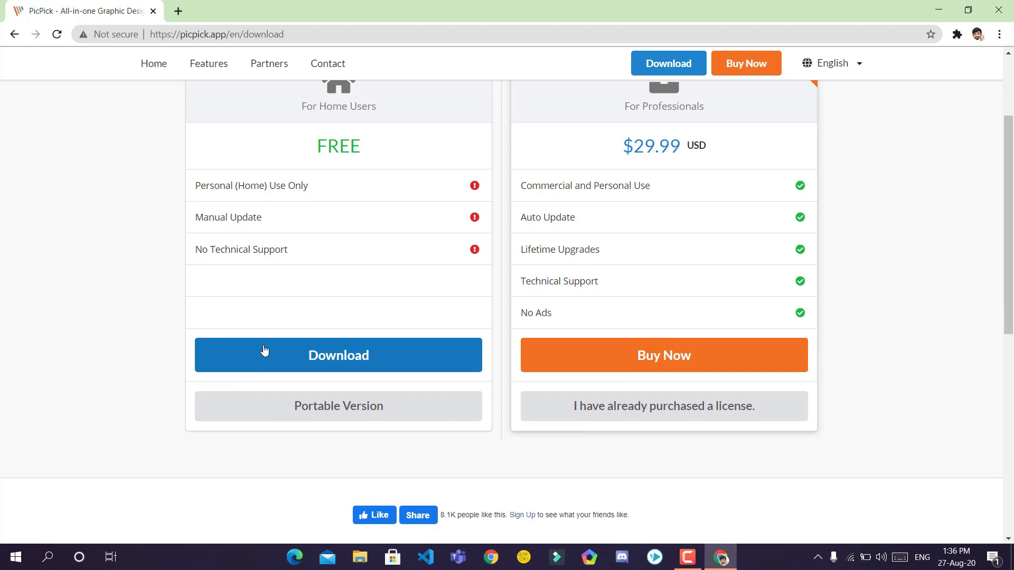
pyautogui.click(264, 351)
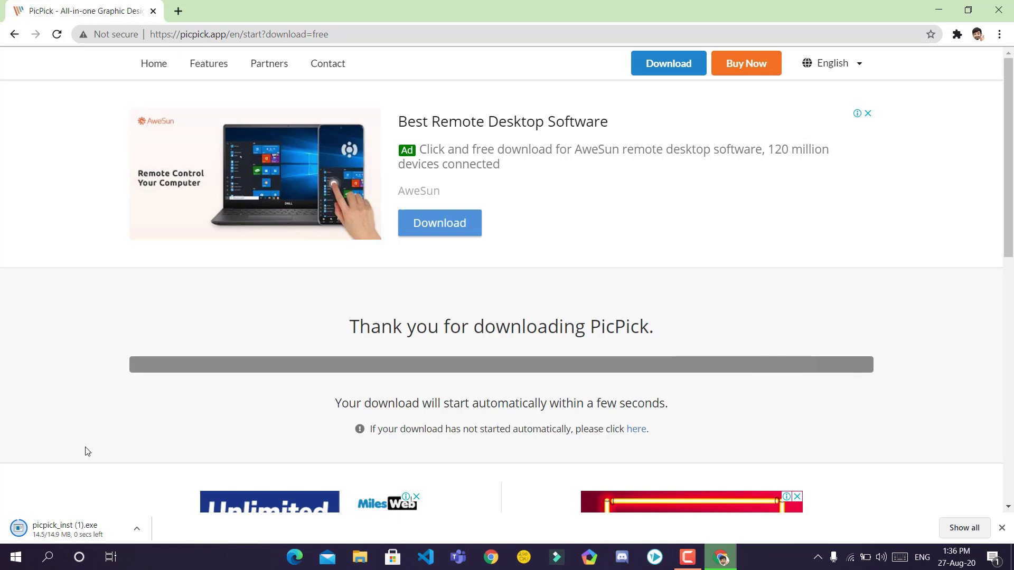
# Step: Run picpick_inst (1).exe, accept the license, and install to C:\Program Files (x86)\PicPick
pyautogui.click(74, 520)
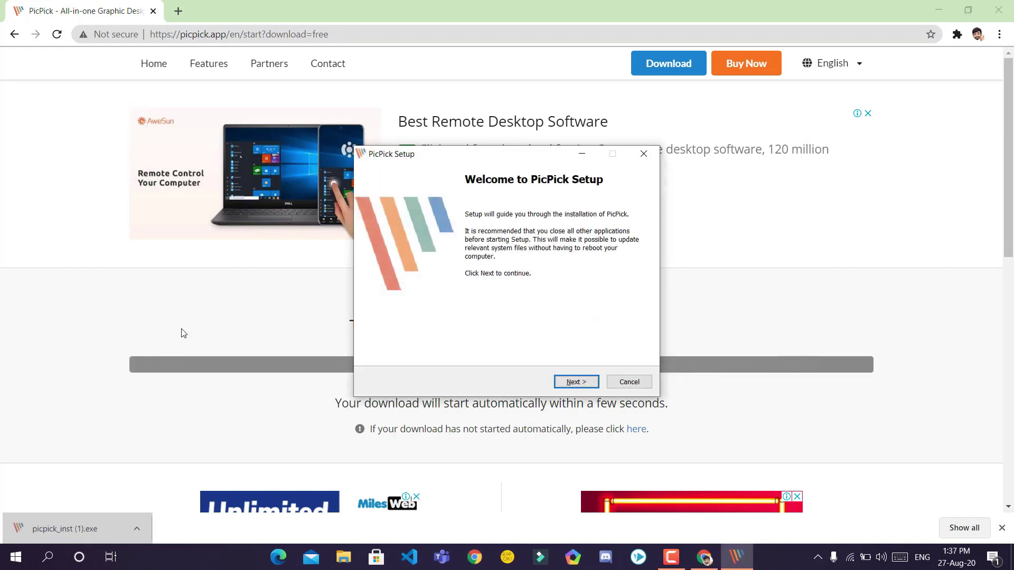
pyautogui.click(575, 384)
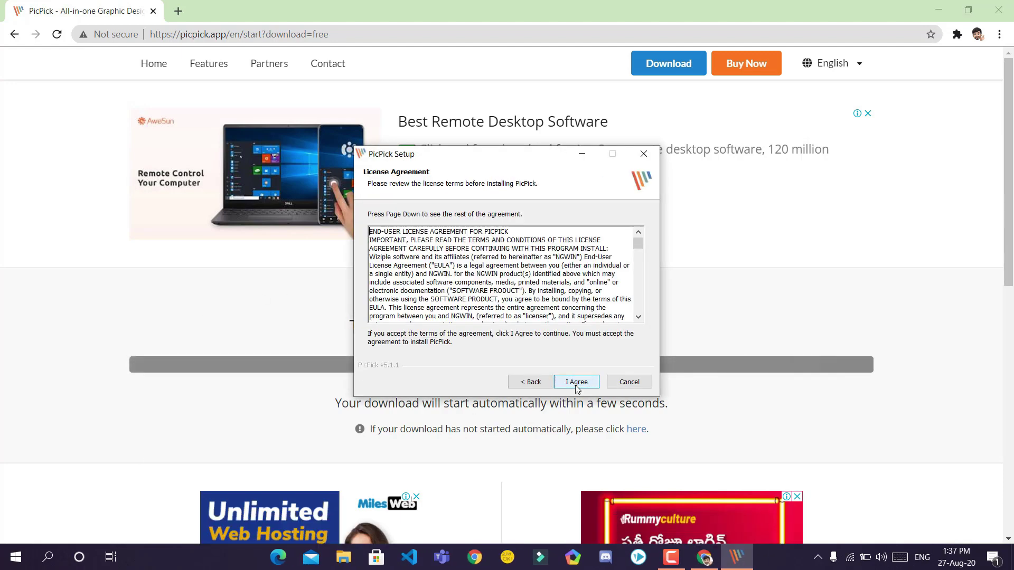
pyautogui.click(579, 383)
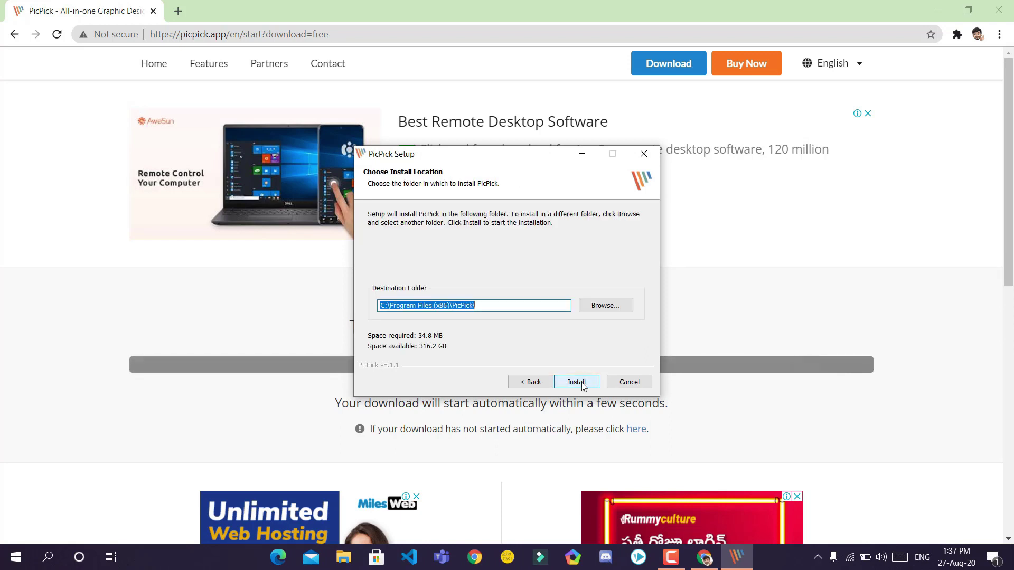
pyautogui.click(583, 385)
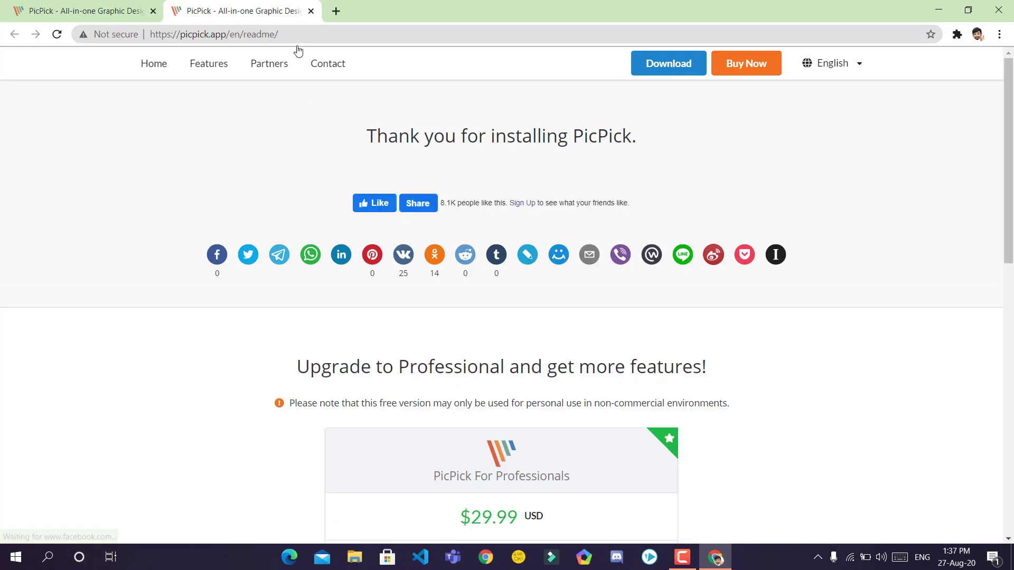
# Step: Close the thank-you tab, launch PicPick from its desktop shortcut, and scroll the Screen Capture list
pyautogui.click(311, 11)
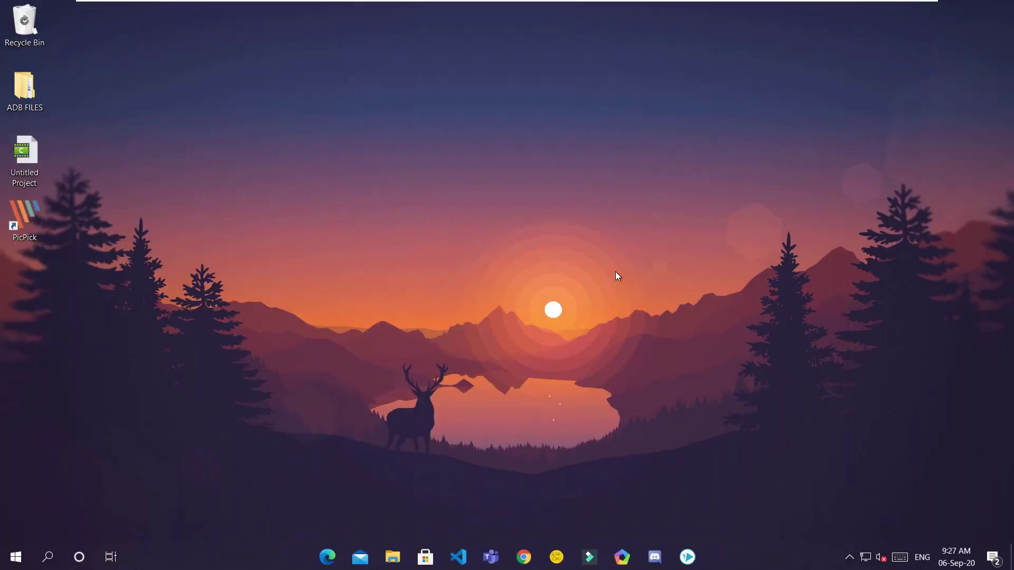
pyautogui.doubleClick(37, 212)
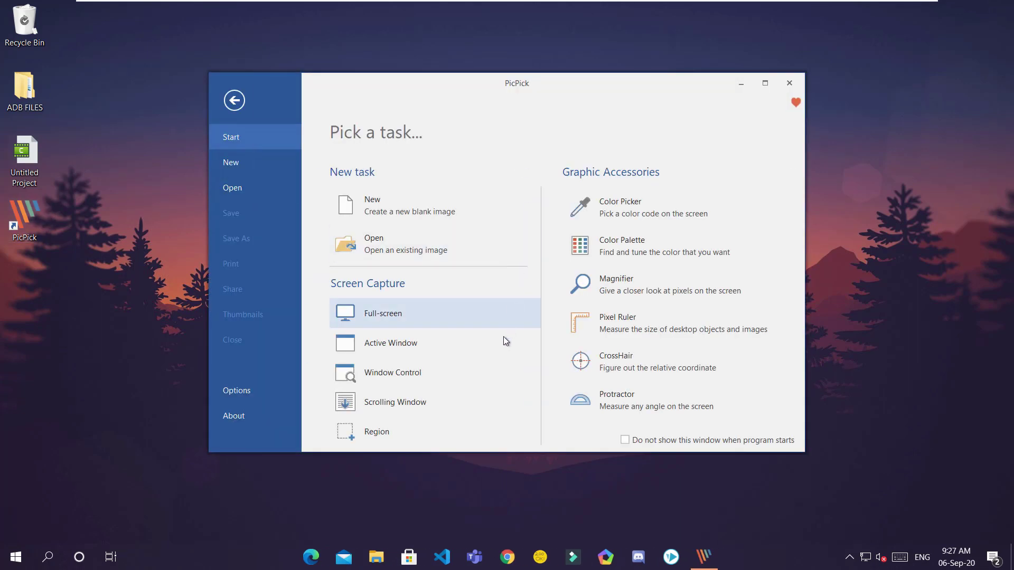
pyautogui.scroll(-1, 535, 365)
pyautogui.scroll(-2, 537, 380)
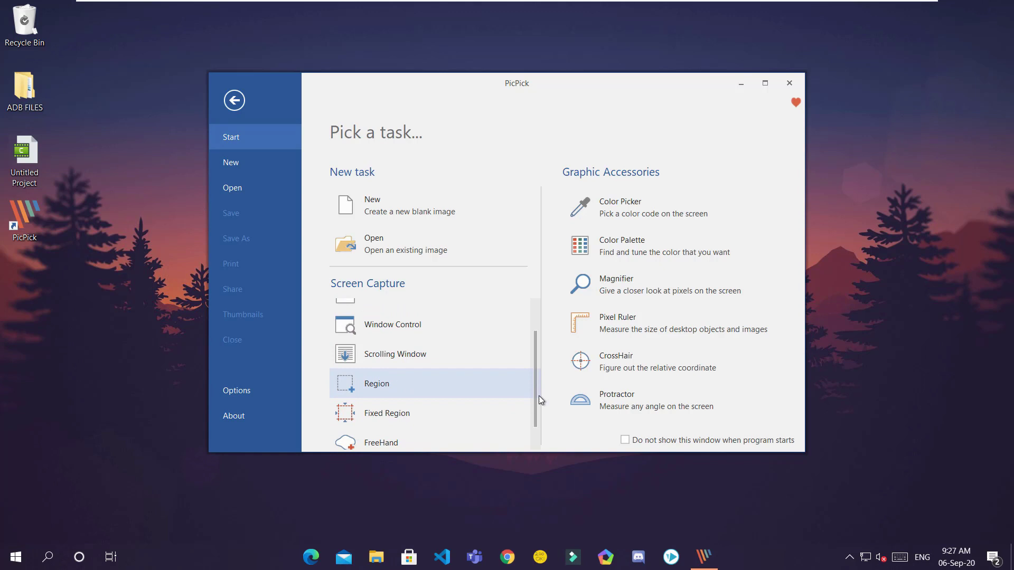
pyautogui.scroll(3, 488, 337)
pyautogui.scroll(-2, 540, 378)
pyautogui.scroll(-1, 518, 366)
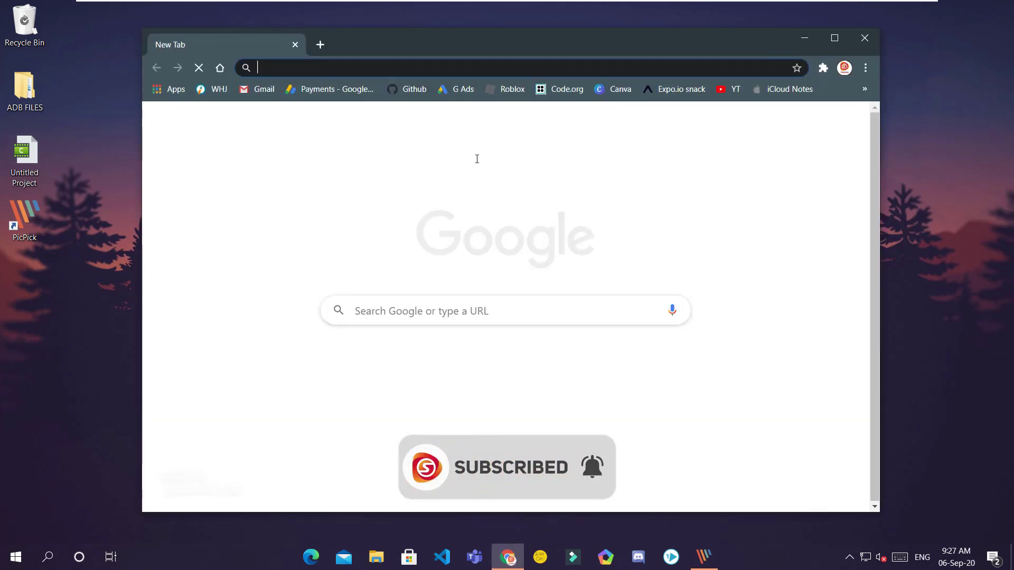
# Step: Search 'picpick' in a new tab, open picpick.app maximised, and bring PicPick forward
pyautogui.write('pic[')
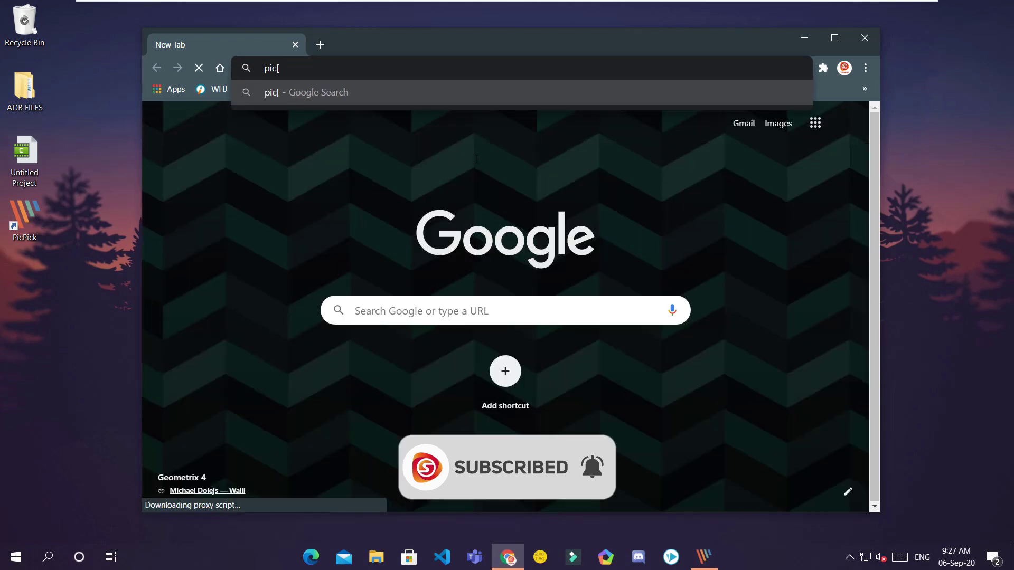
pyautogui.press('BackSpace')
pyautogui.write('pick')
pyautogui.press('Return')
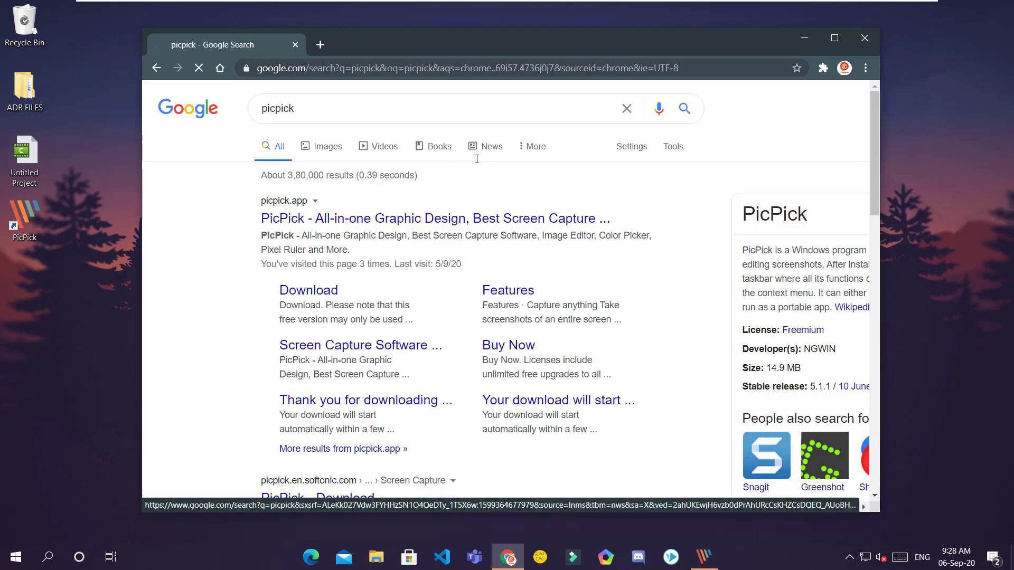
pyautogui.click(468, 227)
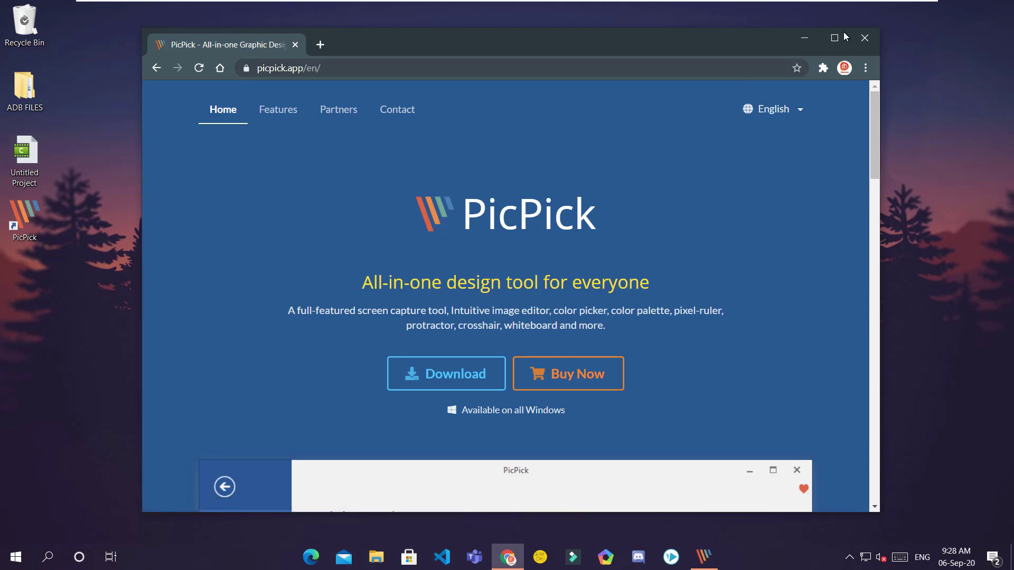
pyautogui.click(835, 37)
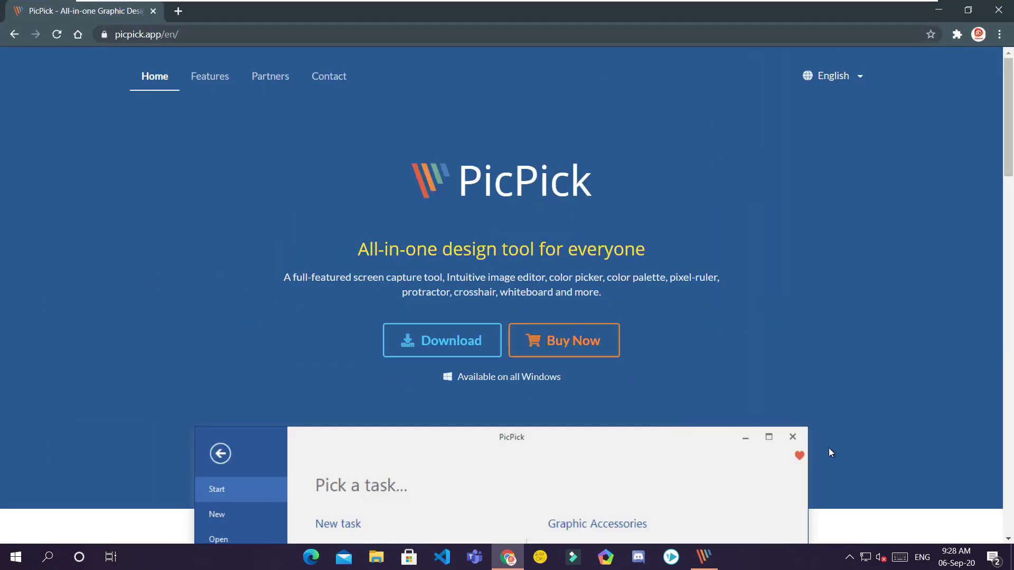
pyautogui.click(704, 557)
# Step: Capture the whole PicPick homepage in Chrome with a Scrolling Window capture
pyautogui.click(388, 349)
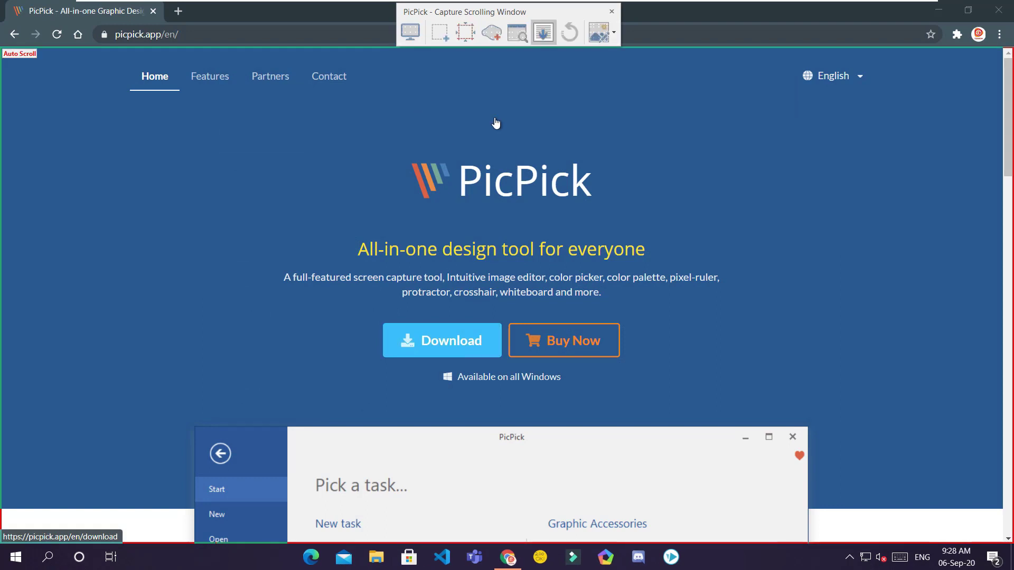
pyautogui.click(455, 161)
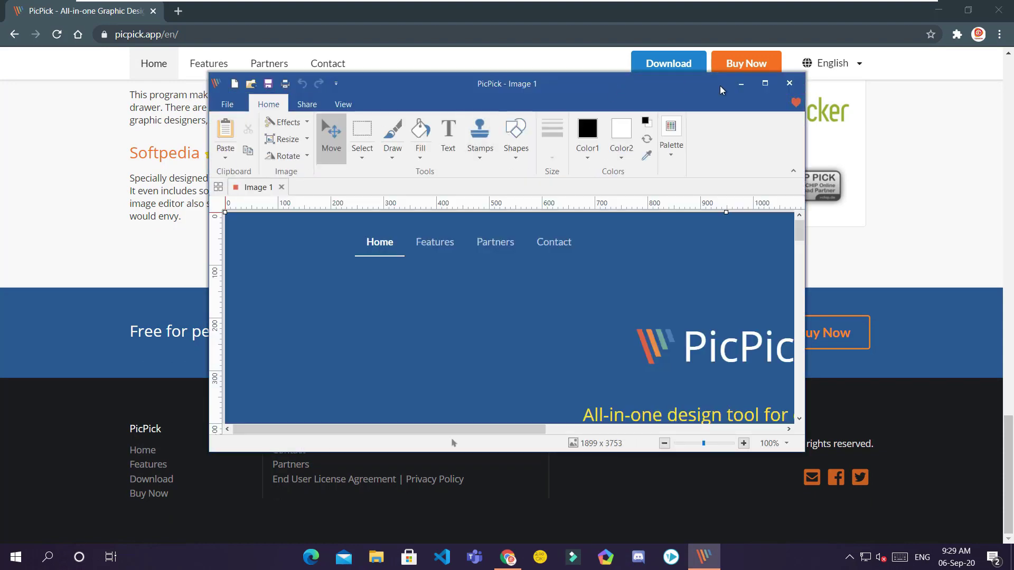
# Step: Maximise the editor and scroll through the 1899 x 3753 homepage capture to check it
pyautogui.click(765, 84)
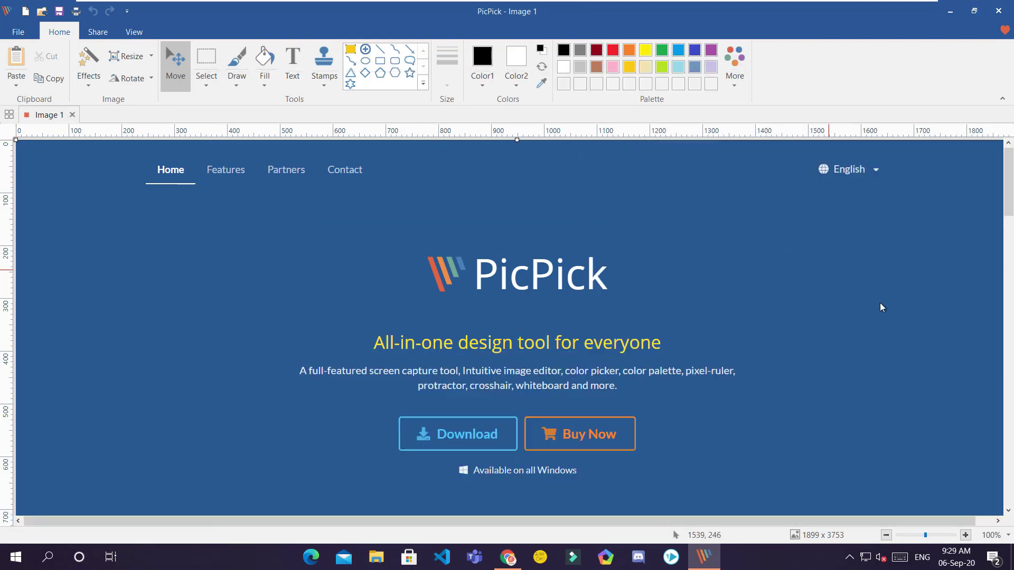
pyautogui.scroll(-5, 881, 306)
pyautogui.scroll(-20, 880, 307)
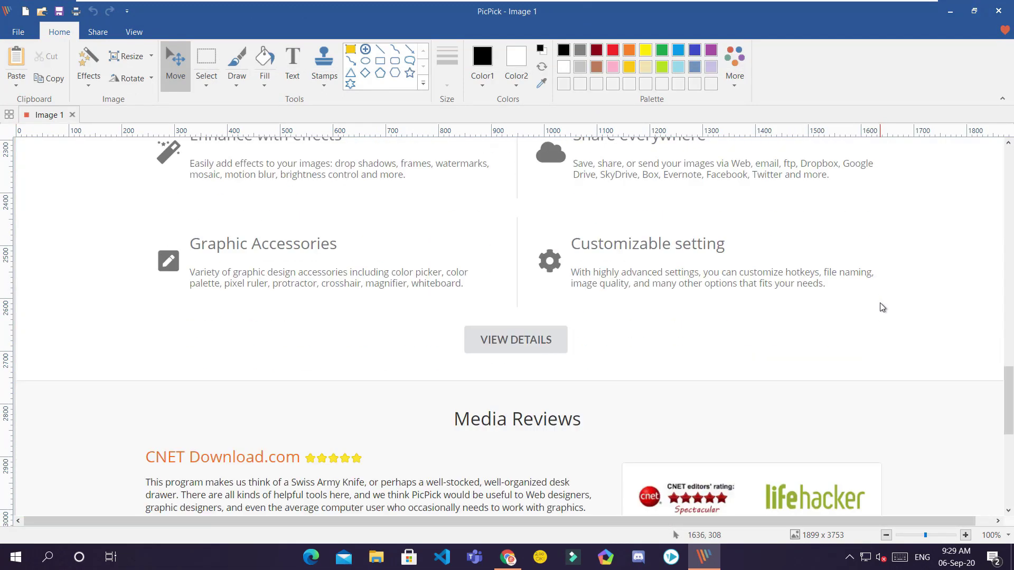
pyautogui.scroll(-1, 879, 306)
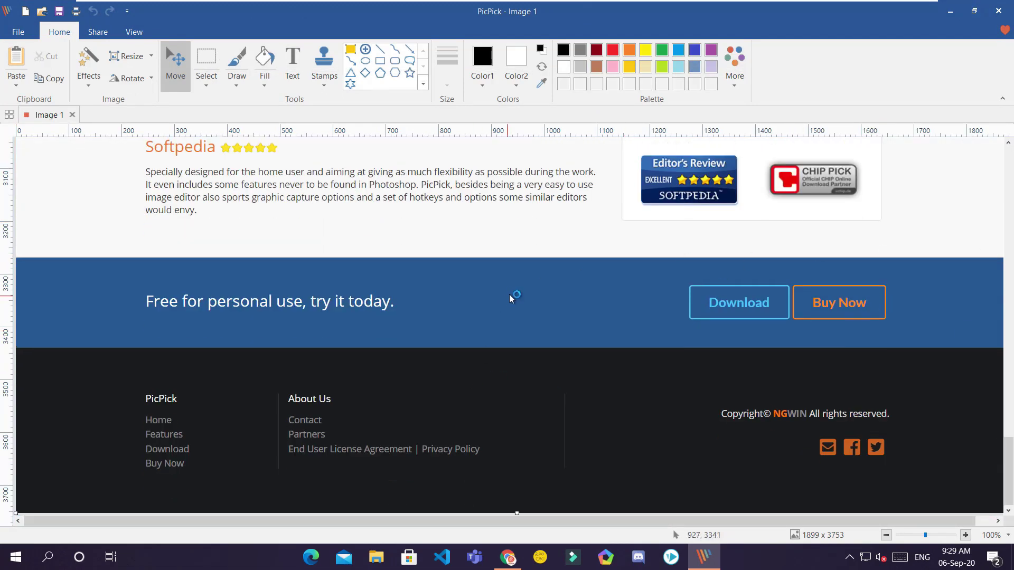
pyautogui.moveTo(1008, 453); pyautogui.dragTo(1009, 166)
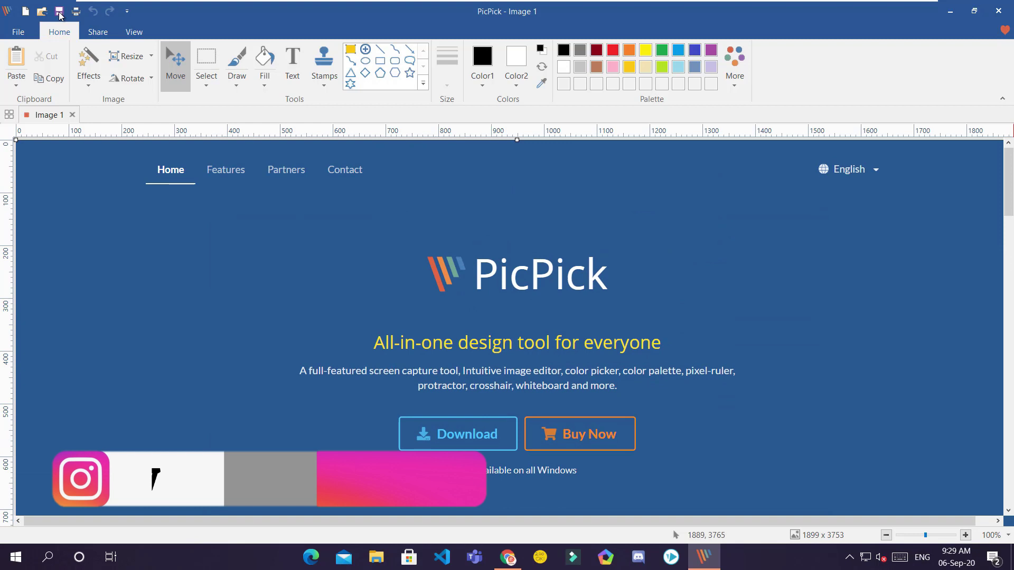
# Step: Save the capture as 'Long Screenshot' in PNG format and minimize the editor
pyautogui.click(60, 15)
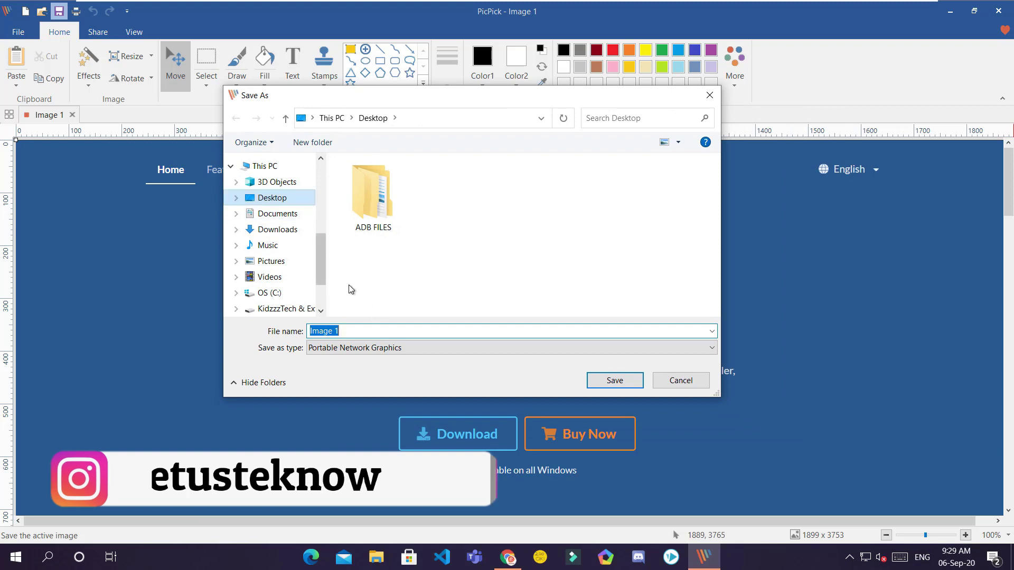
pyautogui.click(341, 353)
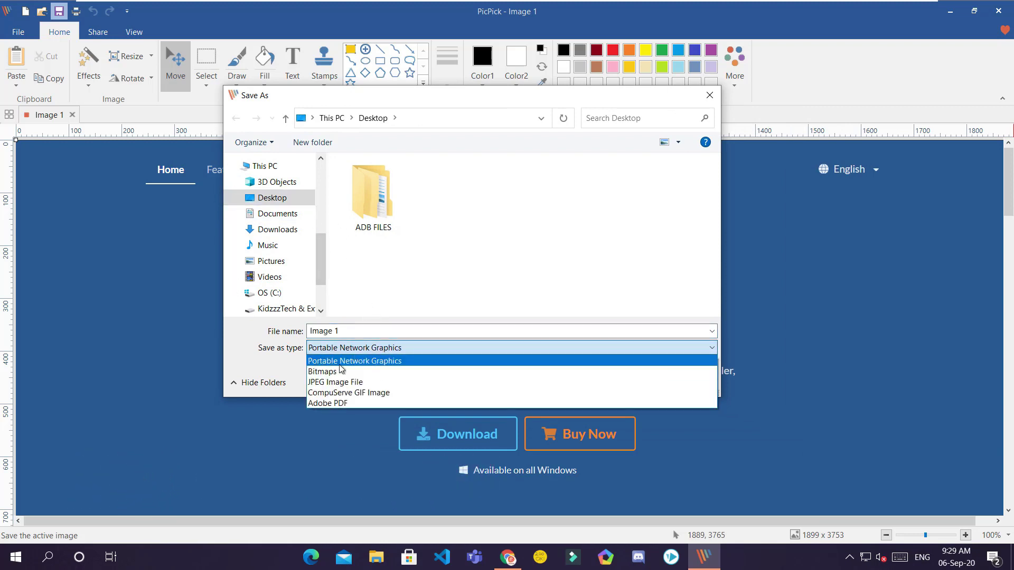
pyautogui.click(347, 362)
pyautogui.click(353, 330)
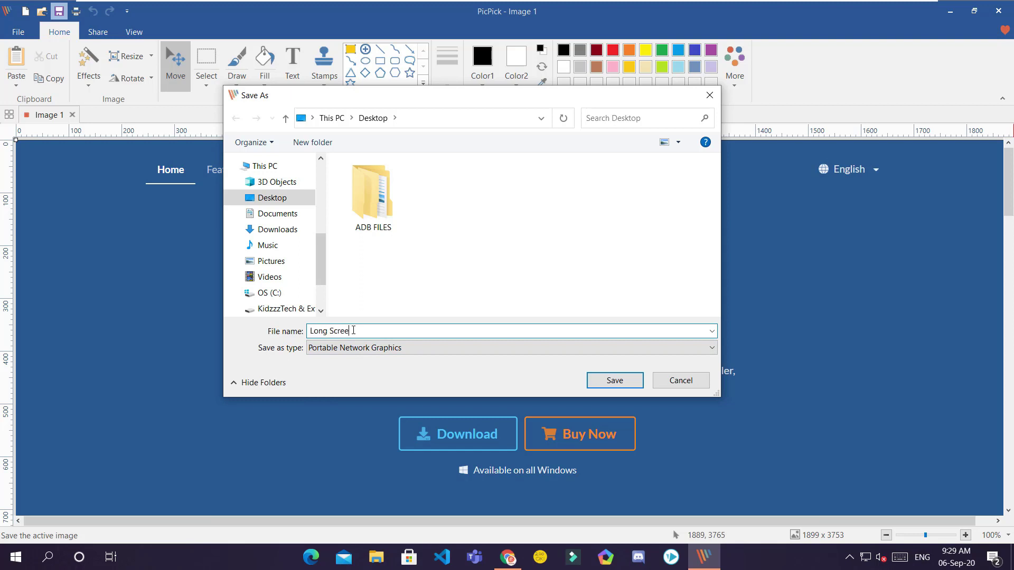
pyautogui.write('Long Screenshot')
pyautogui.press('Return')
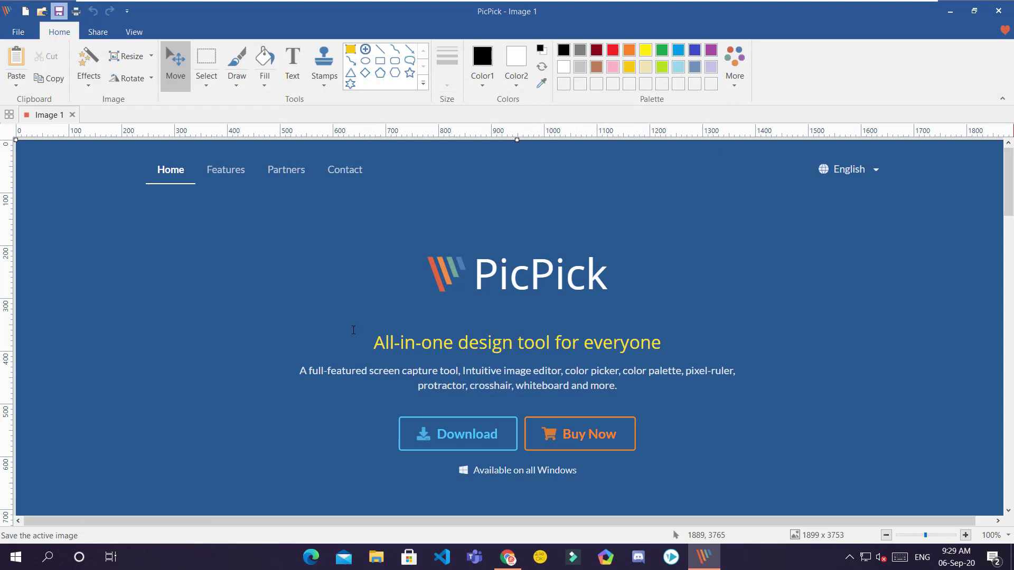
pyautogui.click(950, 15)
pyautogui.click(941, 15)
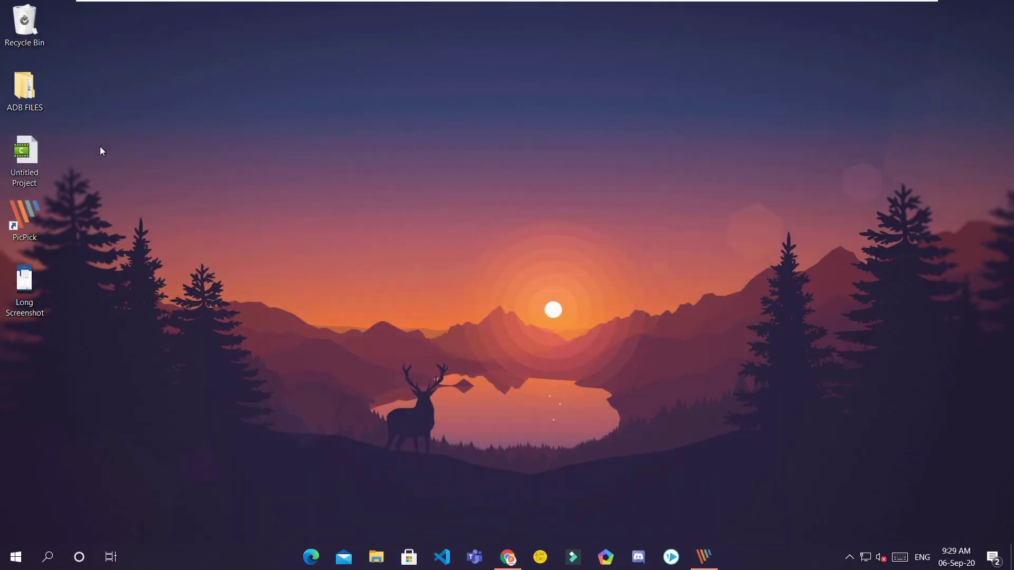
pyautogui.doubleClick(13, 280)
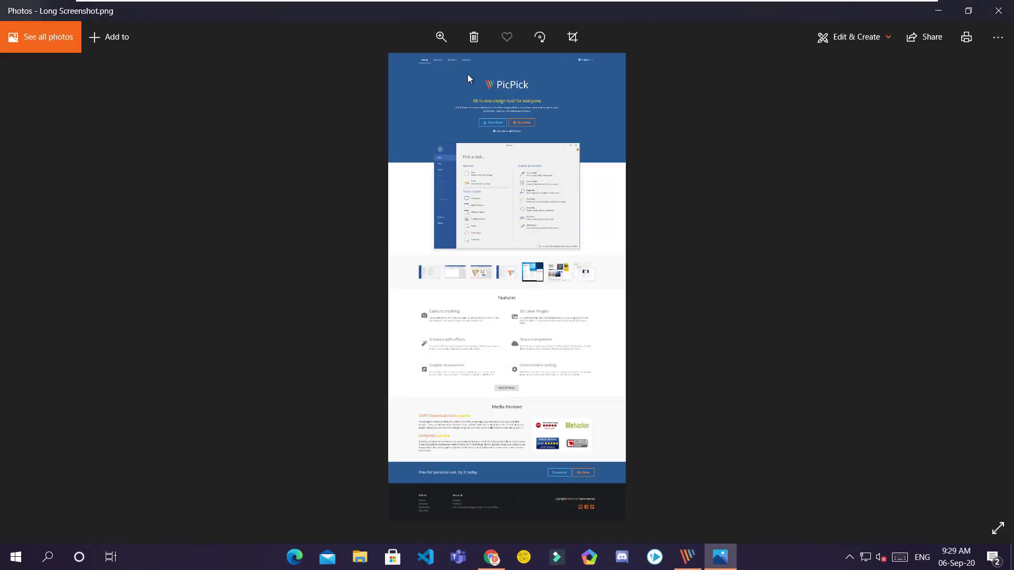
pyautogui.scroll(5, 454, 72)
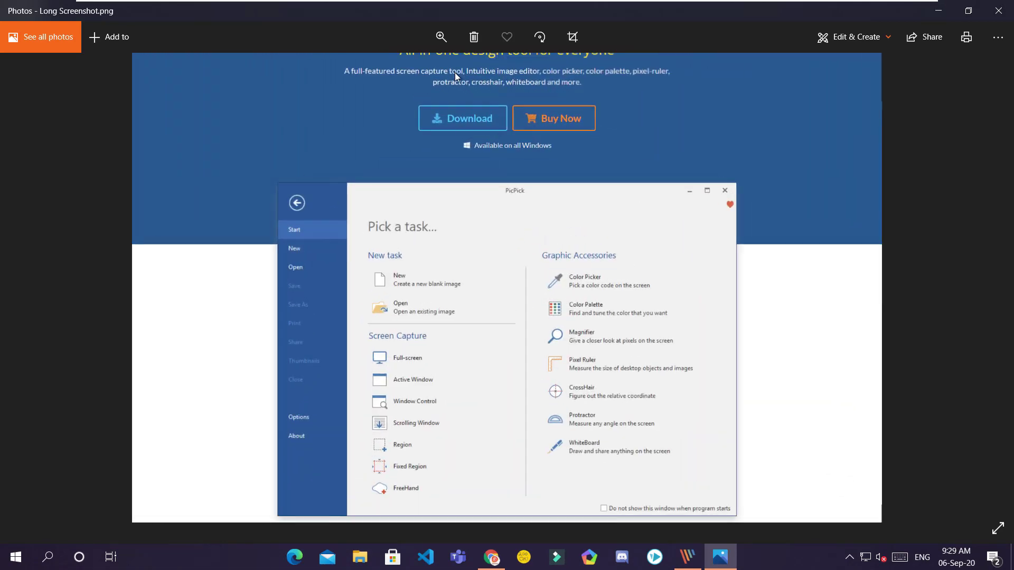
pyautogui.moveTo(454, 72); pyautogui.dragTo(461, 398)
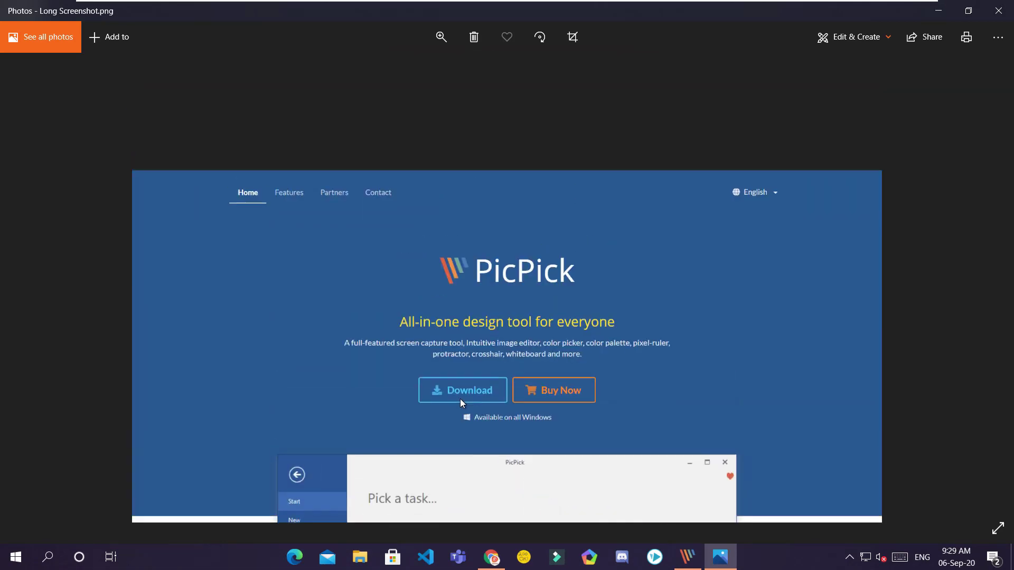
pyautogui.scroll(-15, 460, 398)
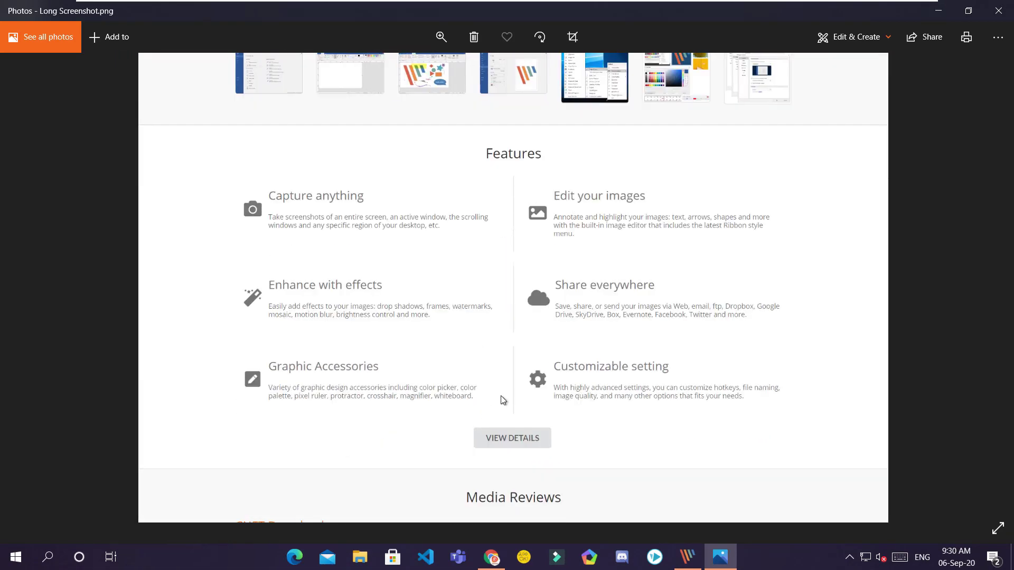
pyautogui.scroll(-4, 503, 400)
pyautogui.scroll(-8, 521, 245)
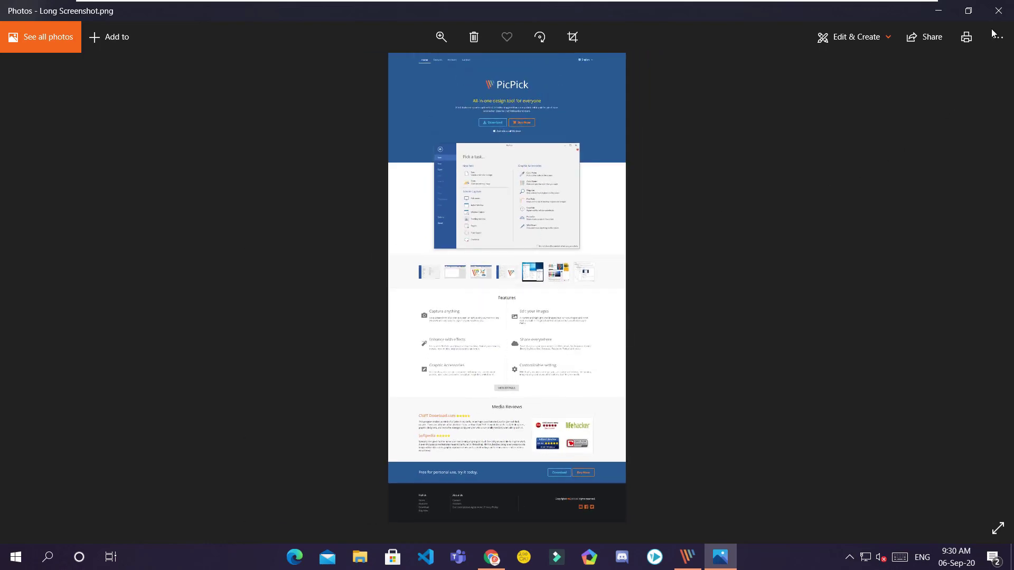
pyautogui.click(998, 11)
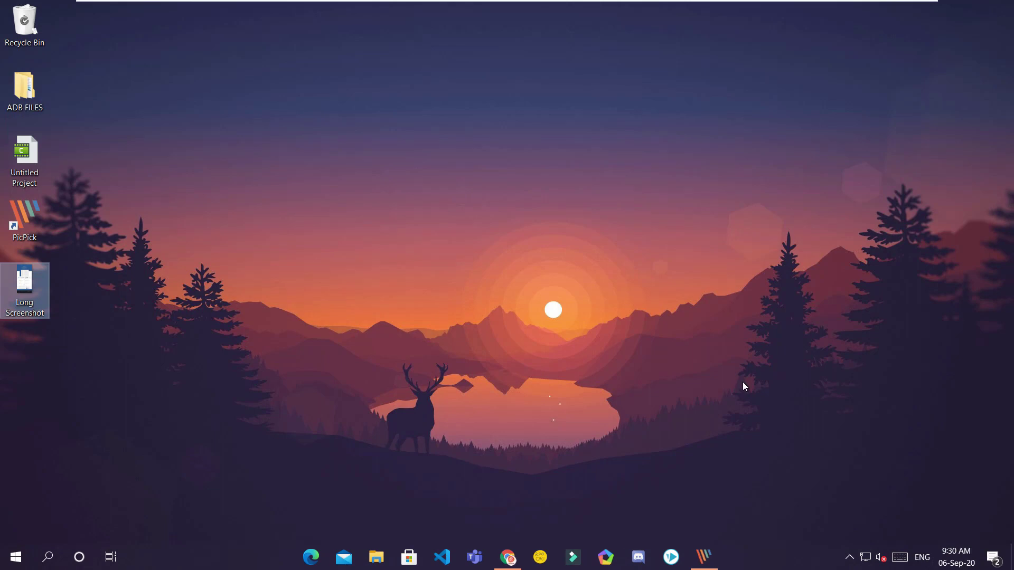
# Step: Open Control Panel by searching 'con' in the Start menu
pyautogui.click(3, 551)
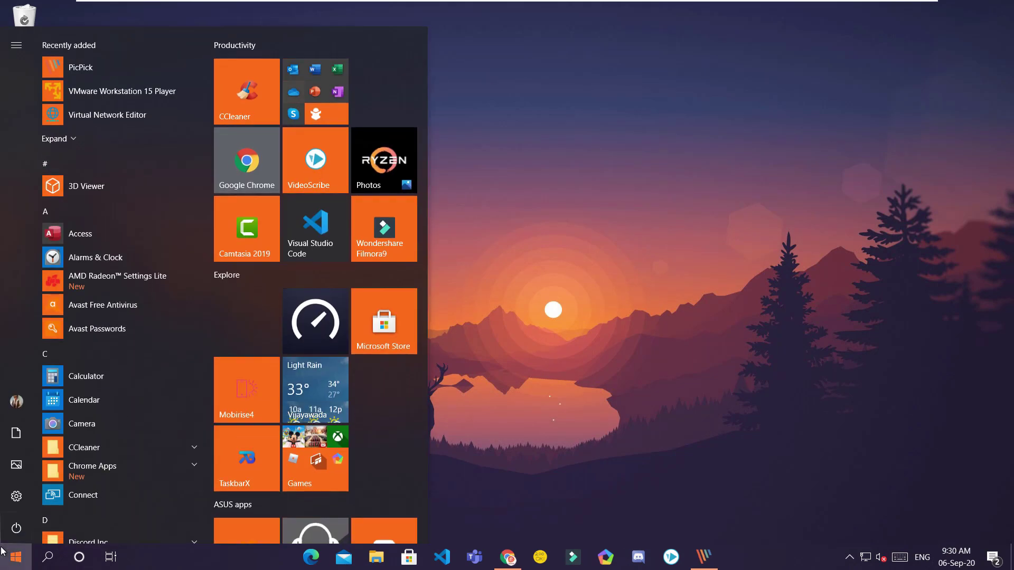
pyautogui.write('con')
pyautogui.press('Tab')
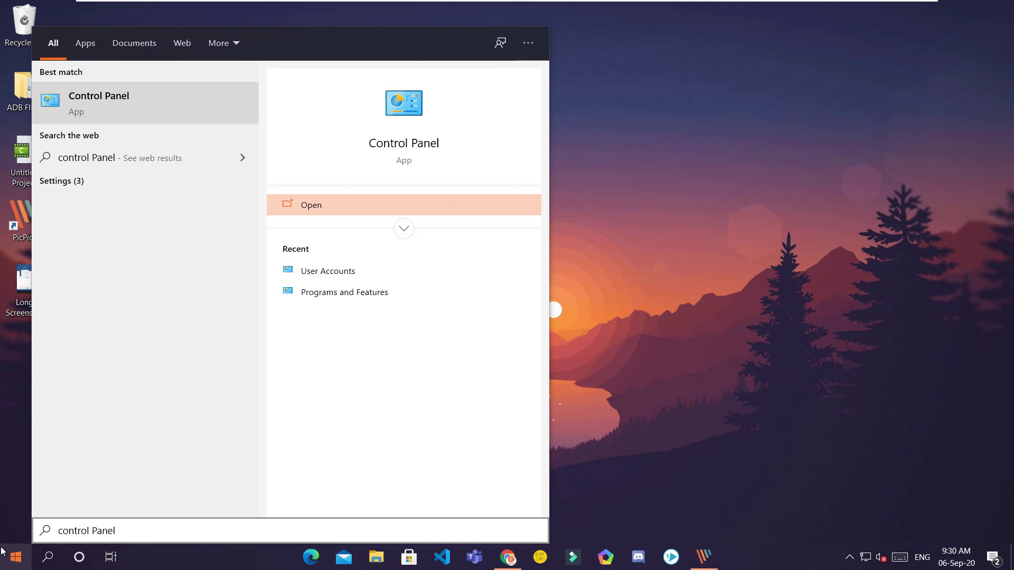
pyautogui.press('Return')
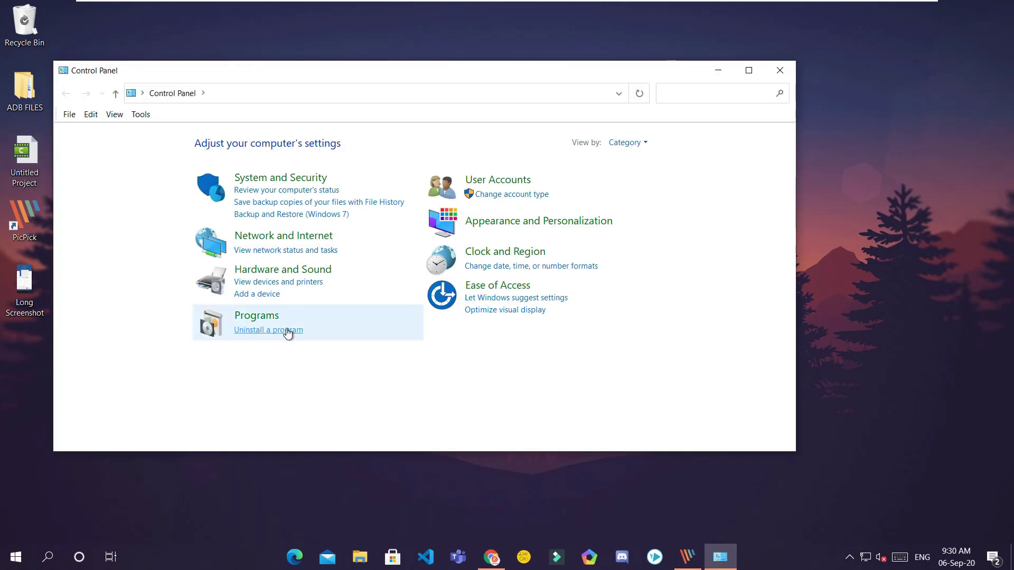
# Step: Show Programs and Features maximized, with the program list scrolled to the top
pyautogui.click(288, 332)
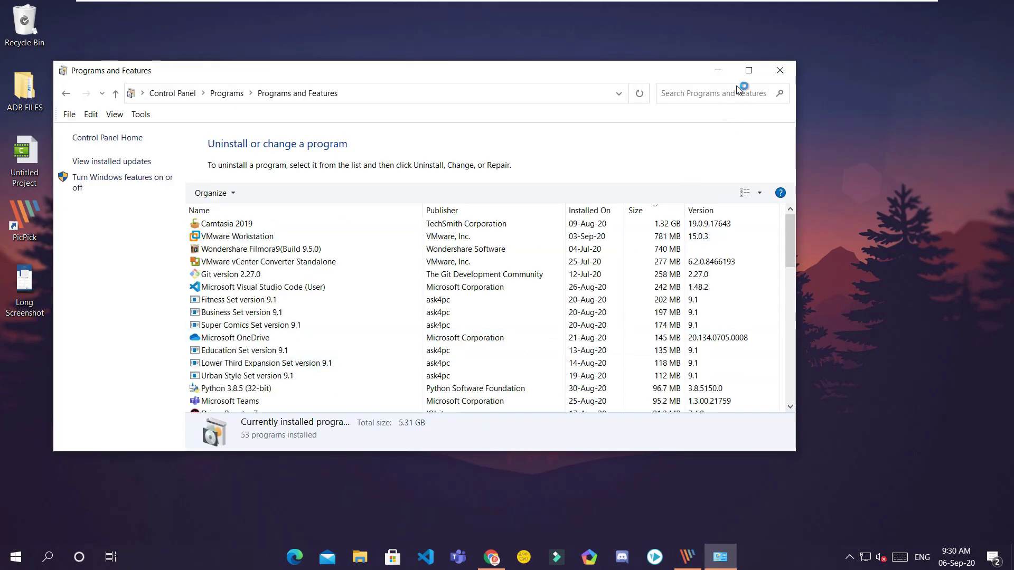
pyautogui.click(747, 69)
pyautogui.scroll(-9, 815, 337)
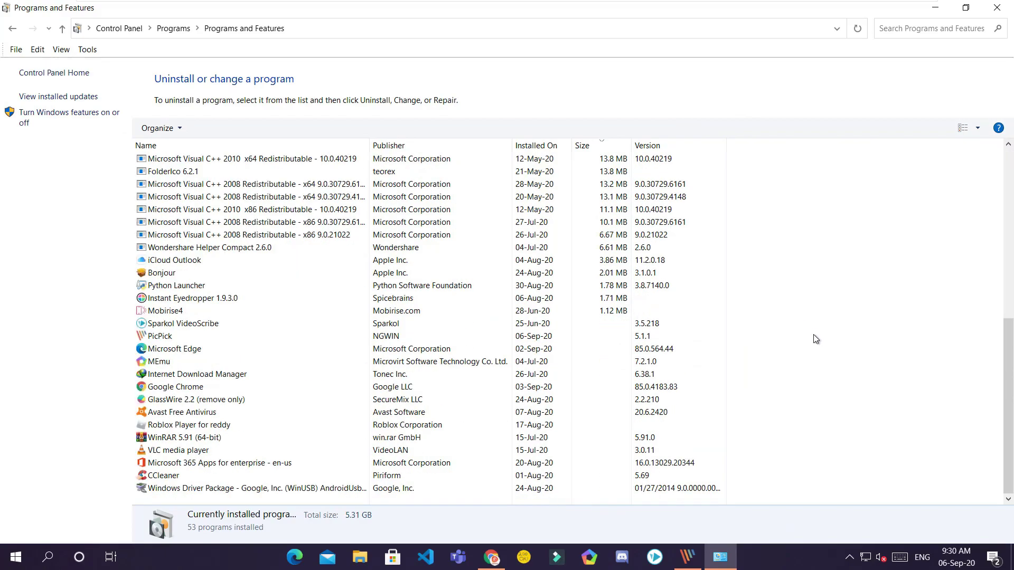
pyautogui.scroll(6, 815, 339)
pyautogui.scroll(3, 815, 339)
# Step: Capture the installed-programs list as Image 2 with PicPick's File > Scrolling Window
pyautogui.click(686, 557)
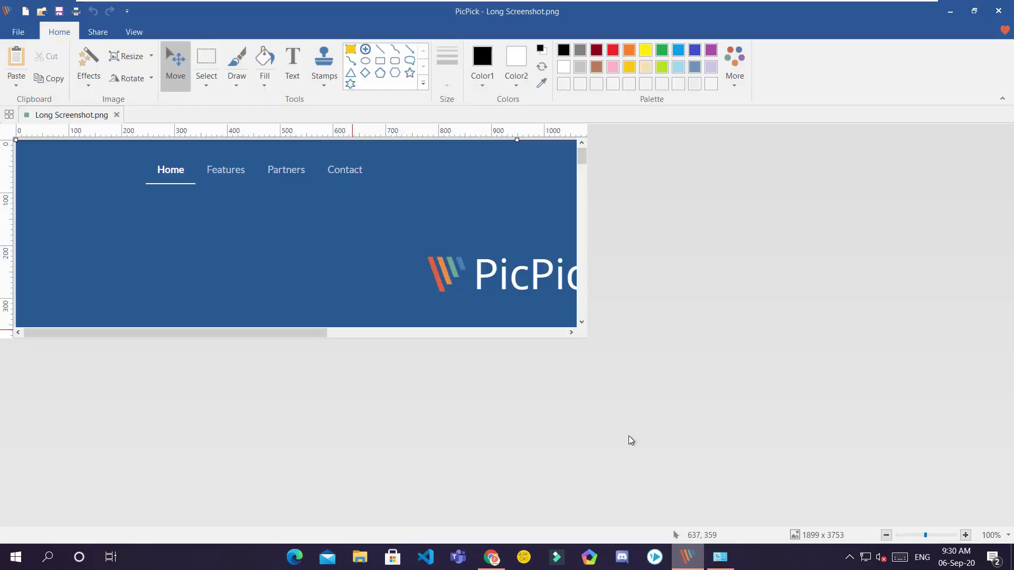
pyautogui.click(18, 32)
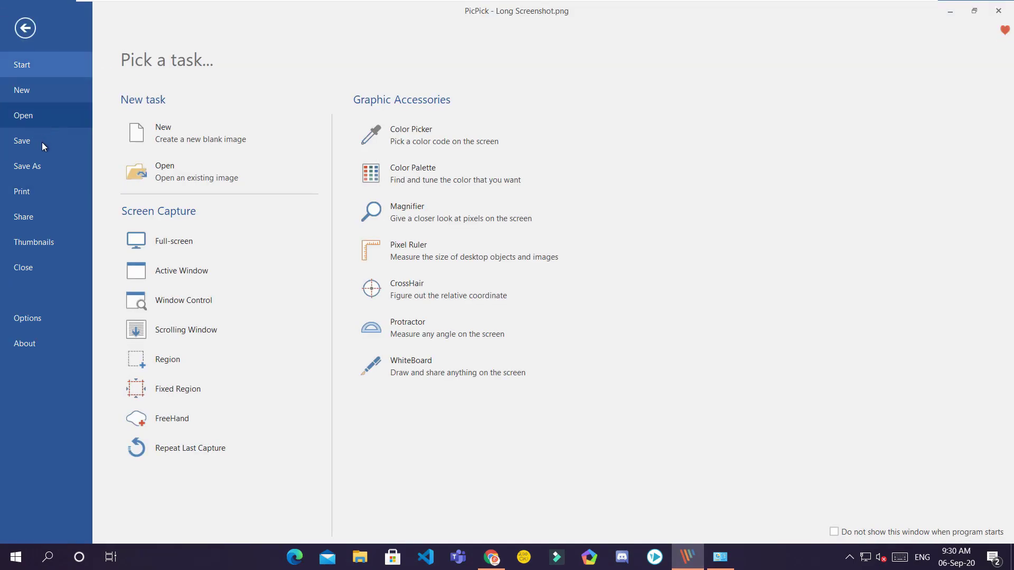
pyautogui.click(174, 330)
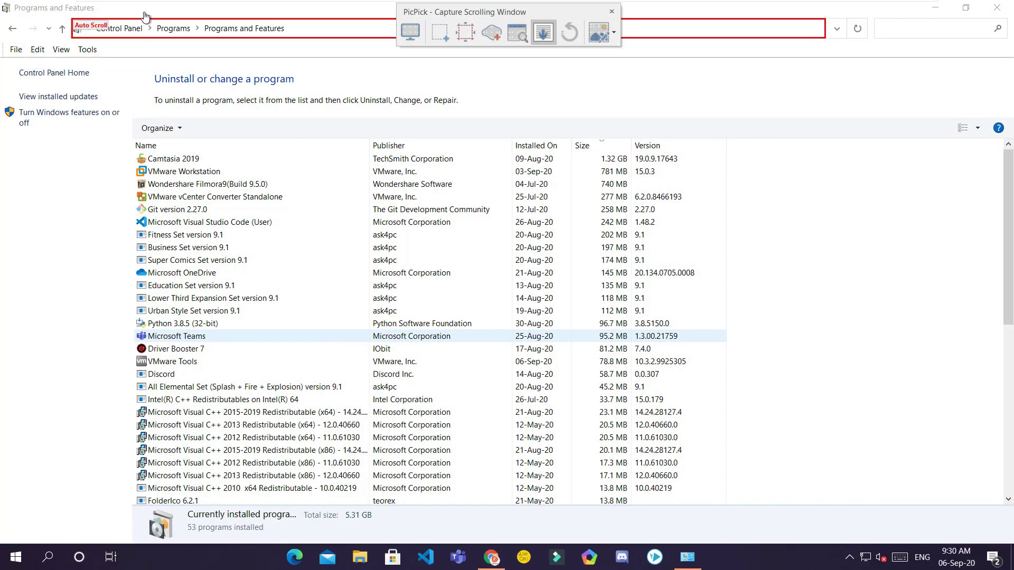
pyautogui.click(926, 278)
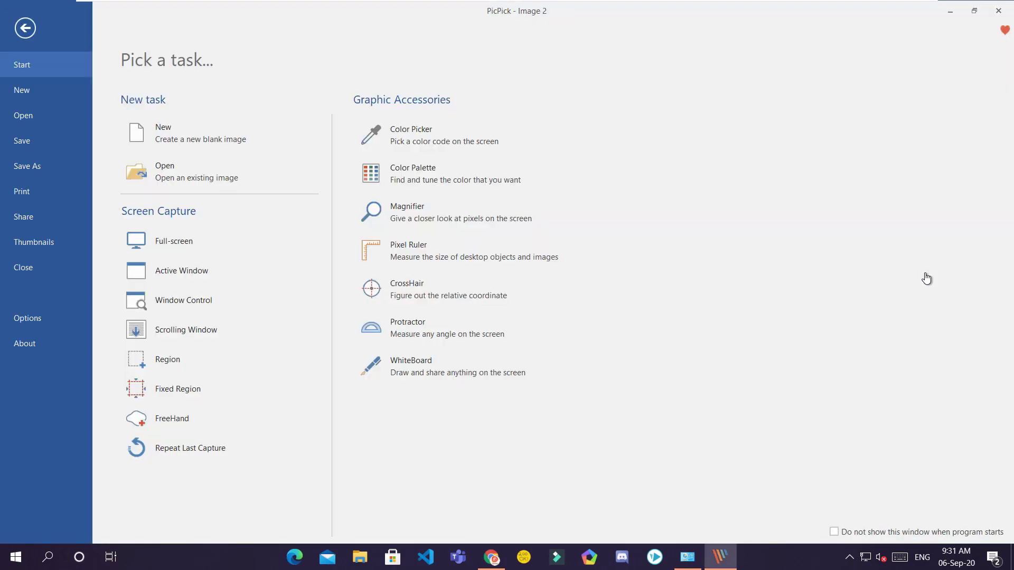
# Step: Save the programs-list capture to the Desktop as 'App List' in JPEG Image File format
pyautogui.scroll(-5, 616, 301)
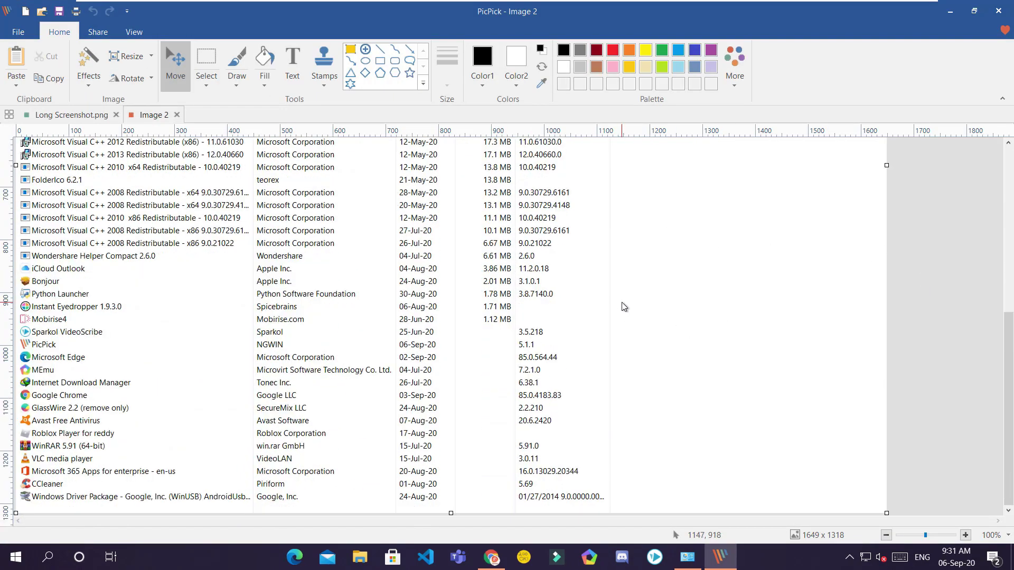
pyautogui.scroll(7, 616, 302)
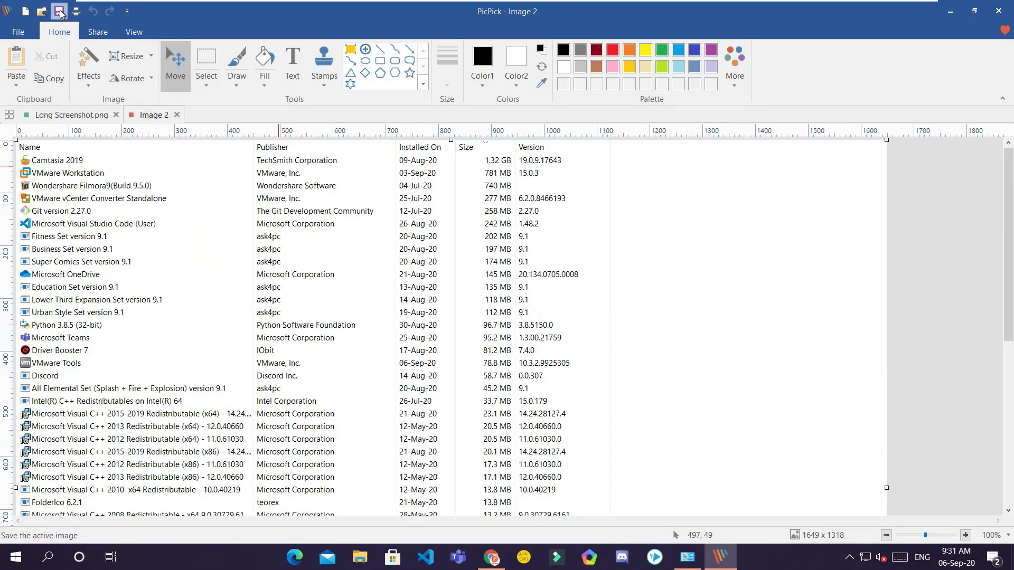
pyautogui.click(60, 11)
pyautogui.write('App List')
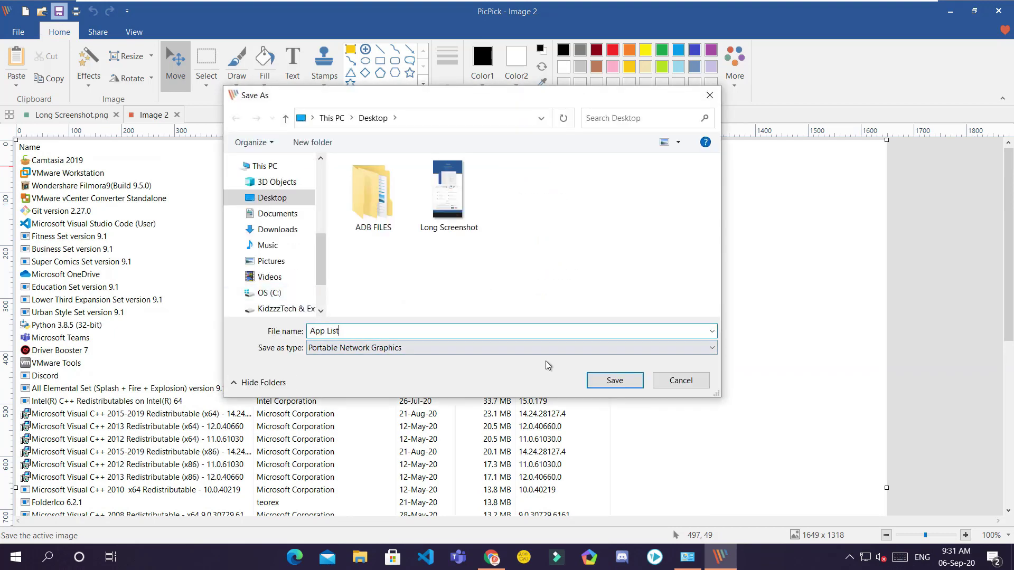
pyautogui.press('Tab')
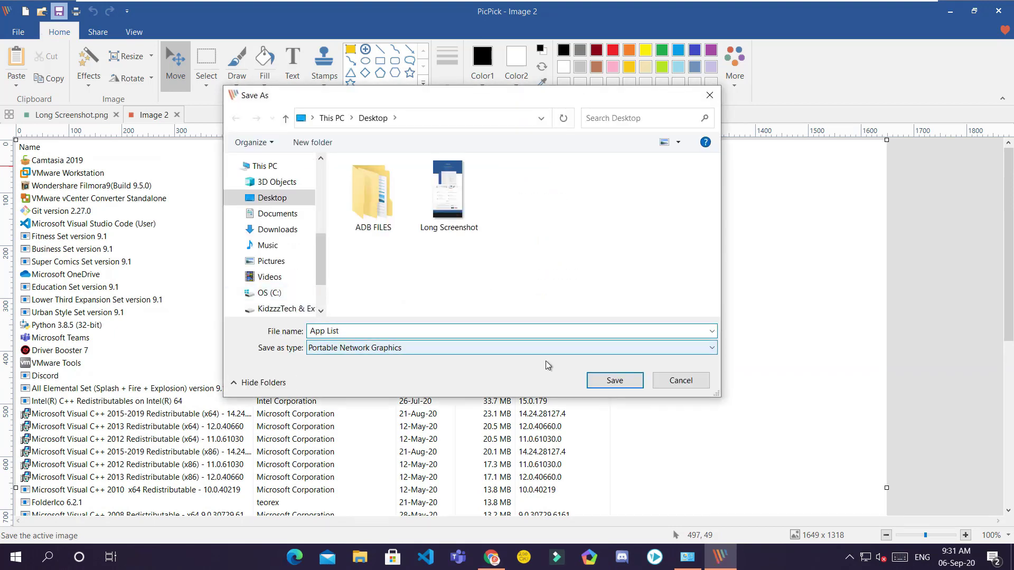
pyautogui.hotkey('alt', 'Down')
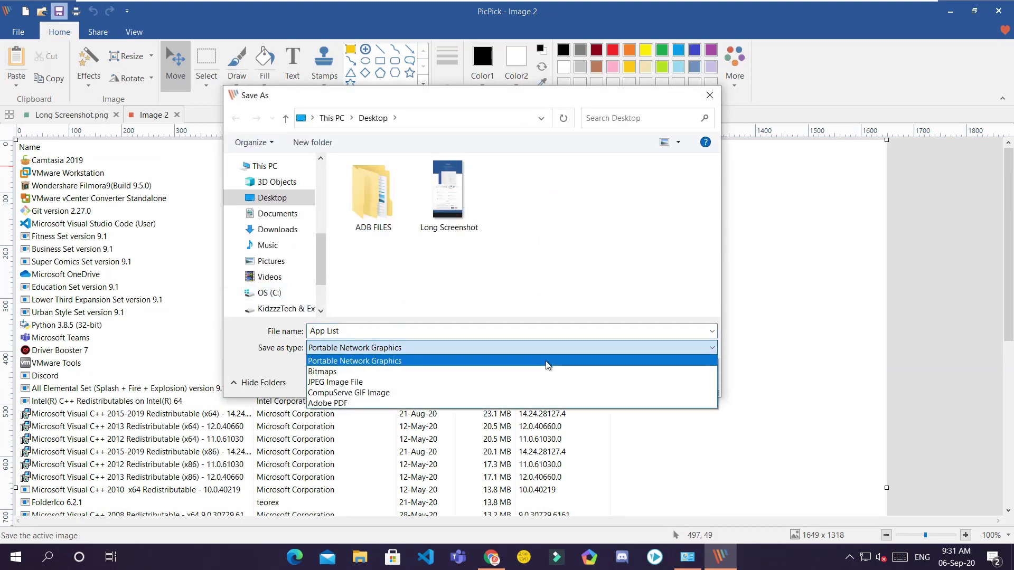
pyautogui.click(353, 382)
pyautogui.click(617, 380)
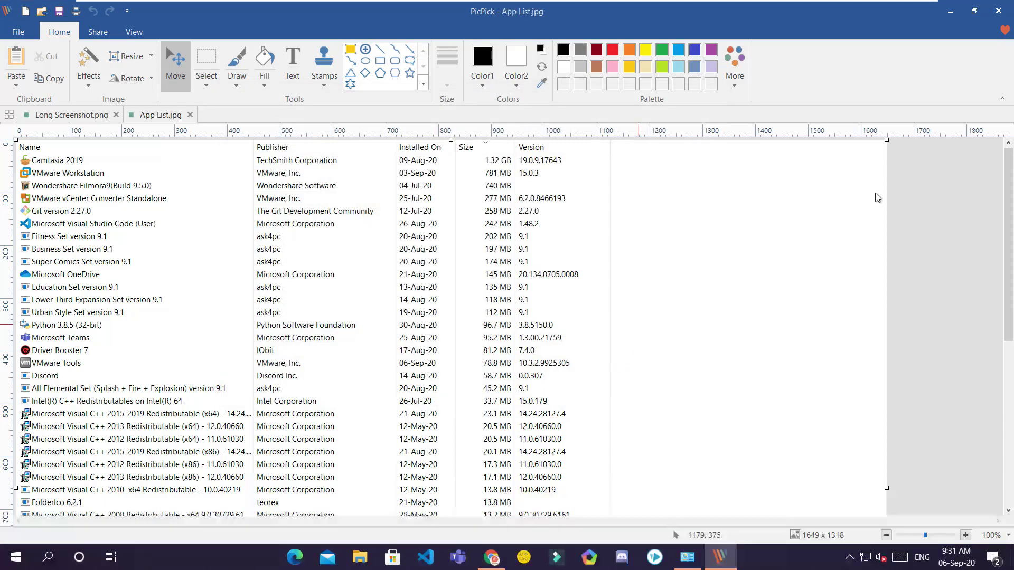
# Step: Minimize PicPick and Programs and Features, then show App List.jpg in Photos
pyautogui.click(952, 9)
pyautogui.click(936, 7)
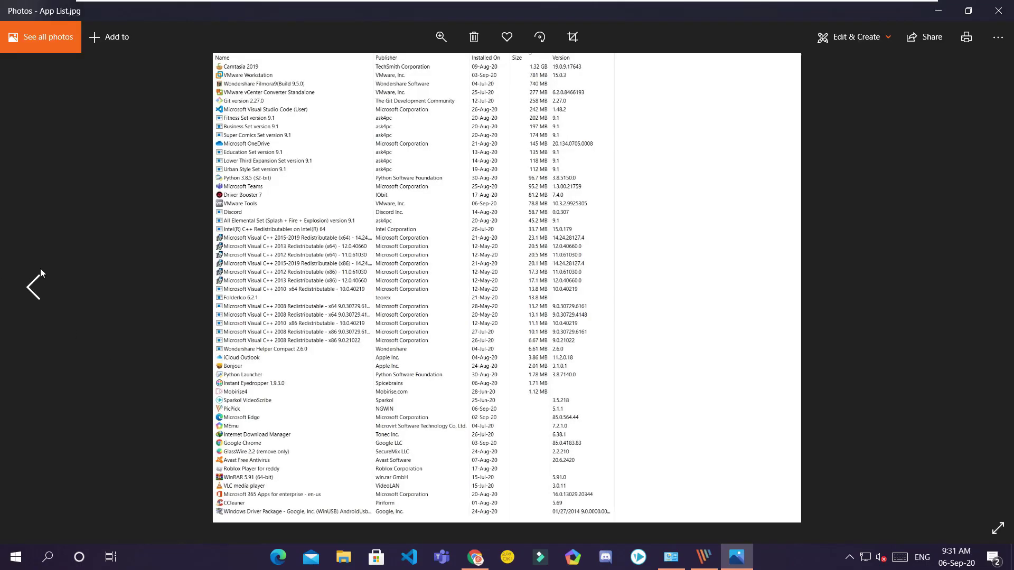
pyautogui.click(33, 288)
pyautogui.click(981, 288)
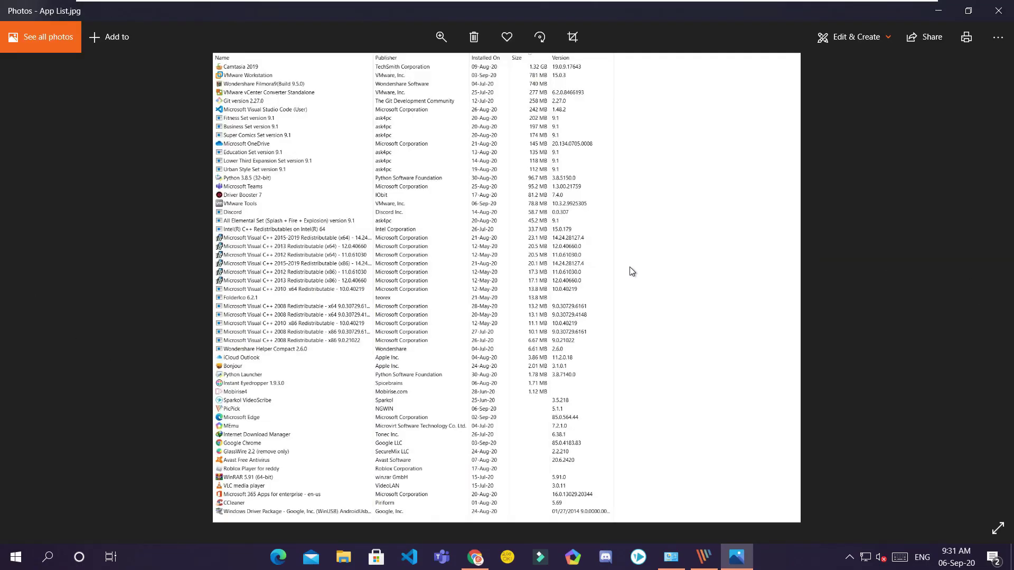
# Step: Zoom into App List.jpg, pan to the top rows of the programs list, then zoom back out
pyautogui.scroll(5, 420, 351)
pyautogui.scroll(2, 418, 349)
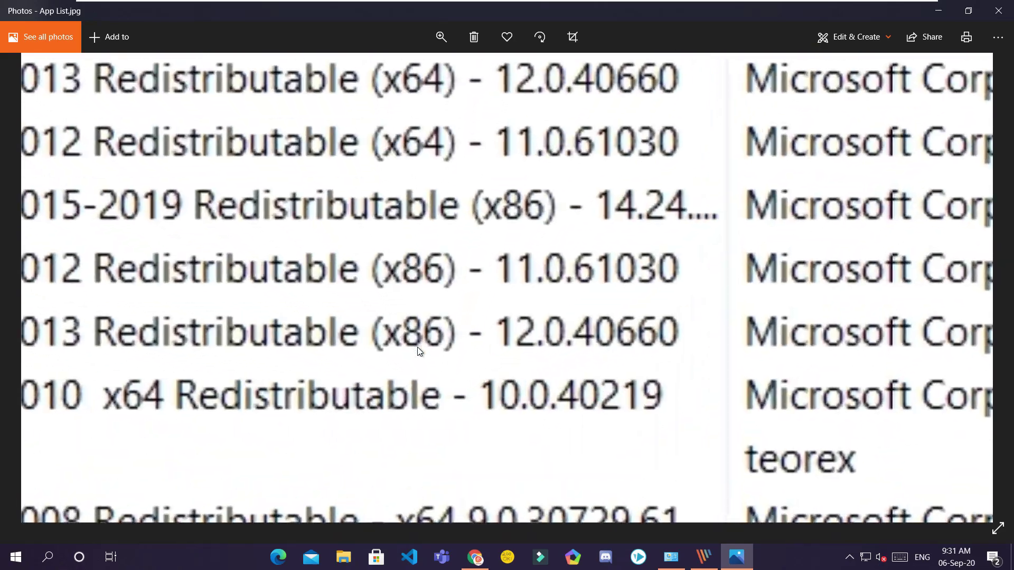
pyautogui.moveTo(417, 347); pyautogui.dragTo(436, 498)
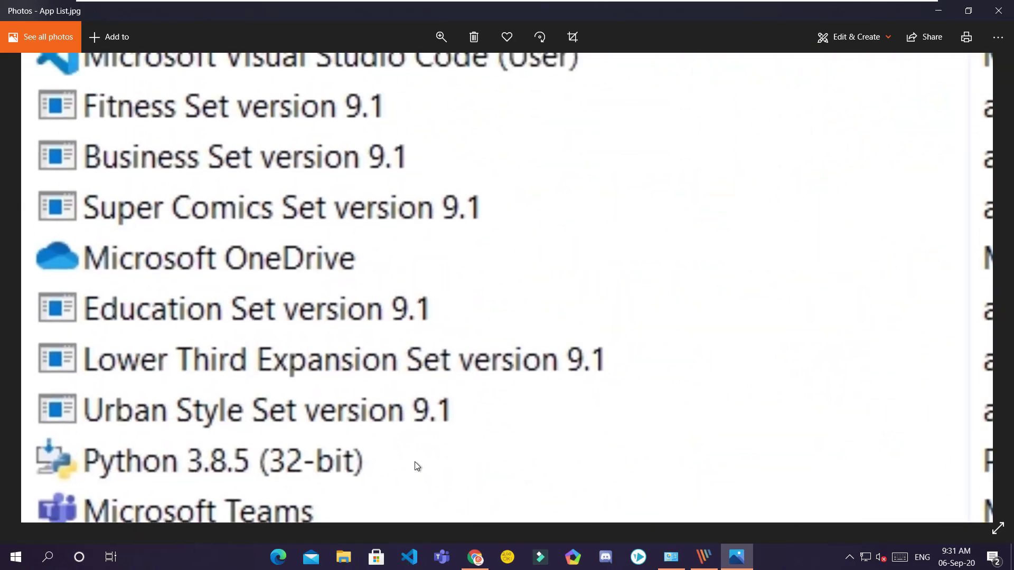
pyautogui.scroll(-3, 346, 263)
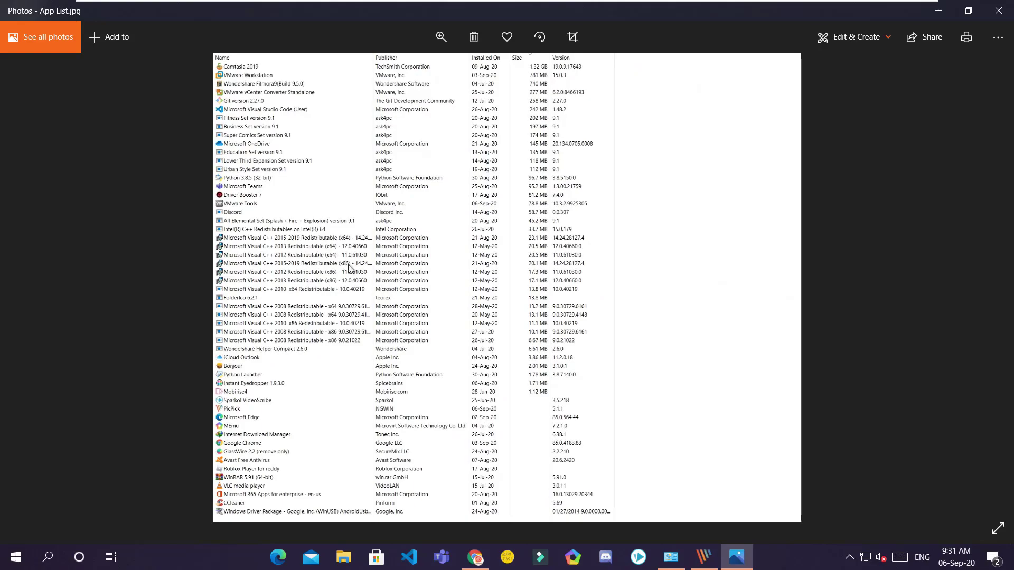